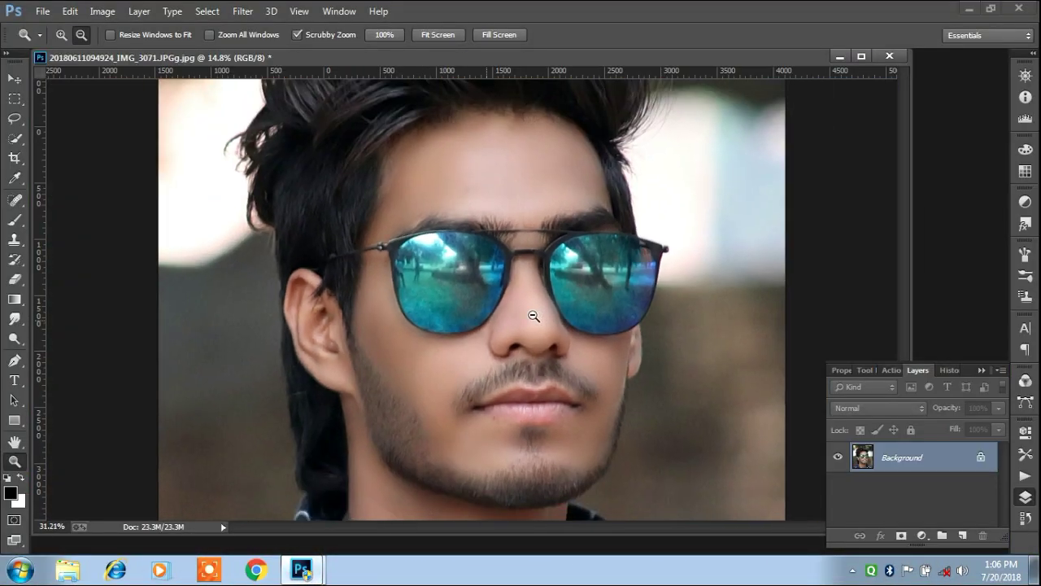
Step: Zoom in on the hair, then duplicate Background into a Background copy layer
{"action": "left_click_drag", "start_coordinate": [487, 320], "coordinate": [504, 313]}
{"action": "mouse_move", "coordinate": [465, 117]}
{"action": "left_mouse_down"}
{"action": "mouse_move", "coordinate": [522, 166]}
{"action": "mouse_move", "coordinate": [465, 158]}
{"action": "mouse_move", "coordinate": [541, 291]}
{"action": "mouse_move", "coordinate": [512, 291]}
{"action": "left_mouse_up"}
{"action": "left_click_drag", "start_coordinate": [936, 458], "coordinate": [962, 535]}
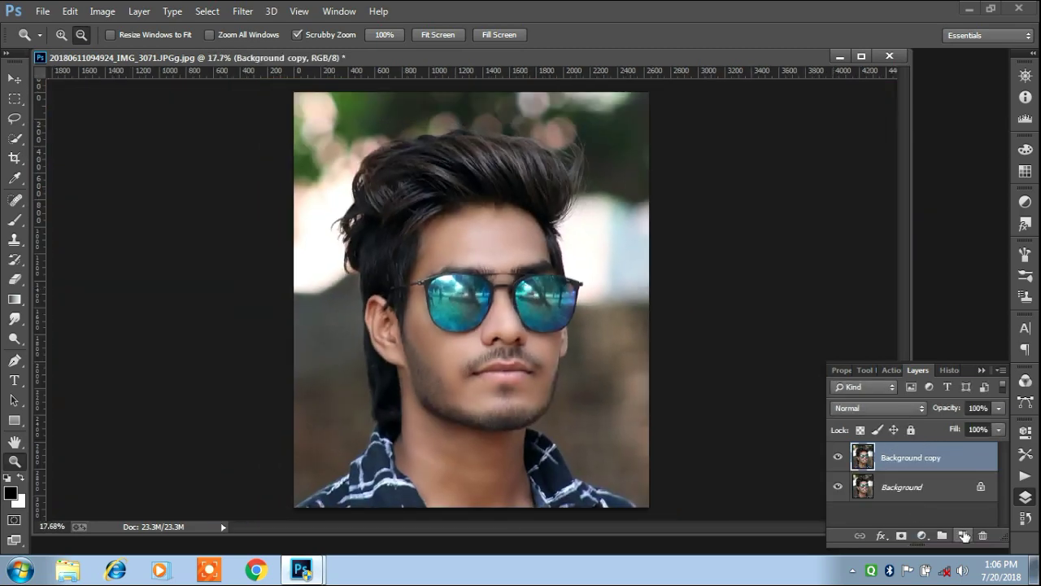
Step: Apply Color Efex Pro 4 Dark Contrasts with brightness -29% and contrast -91%
{"action": "left_click", "coordinate": [243, 12]}
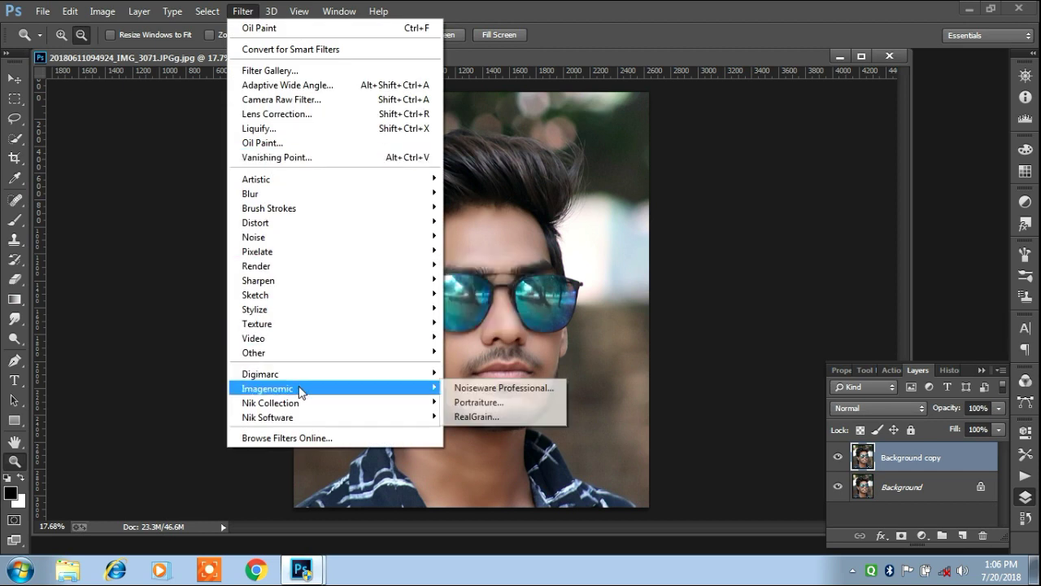
{"action": "mouse_move", "coordinate": [270, 403]}
{"action": "left_click", "coordinate": [477, 402]}
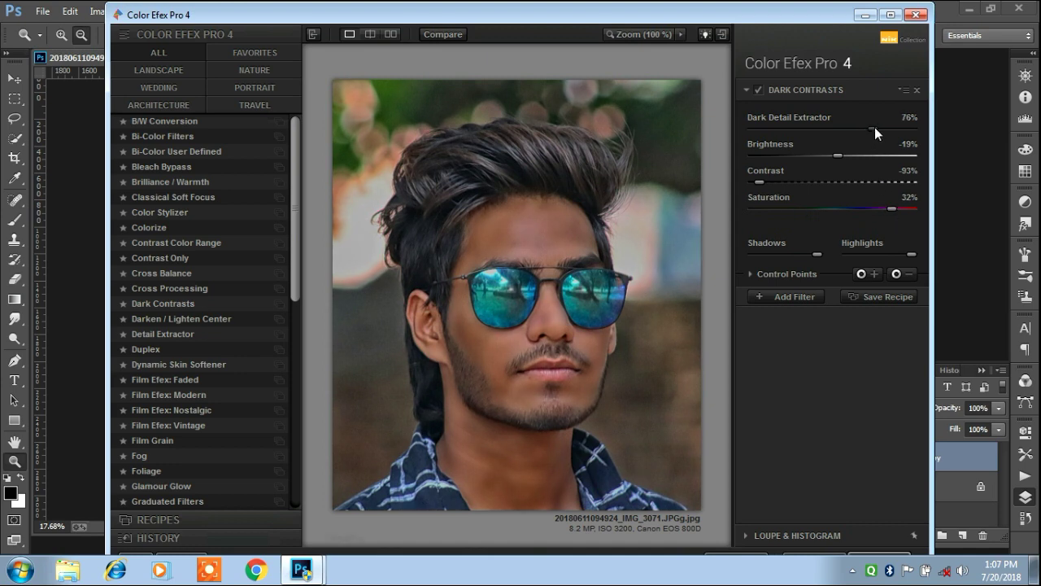
{"action": "left_click_drag", "start_coordinate": [874, 128], "coordinate": [825, 155]}
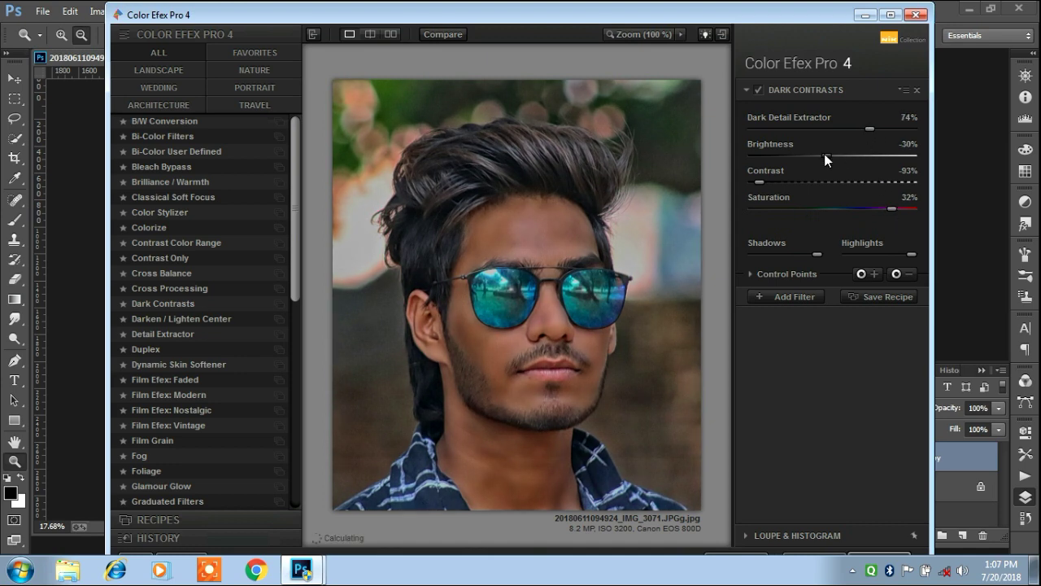
{"action": "left_click", "coordinate": [869, 128]}
{"action": "left_click_drag", "start_coordinate": [824, 154], "coordinate": [827, 154]}
{"action": "left_click_drag", "start_coordinate": [762, 181], "coordinate": [764, 182]}
{"action": "right_click", "coordinate": [812, 574]}
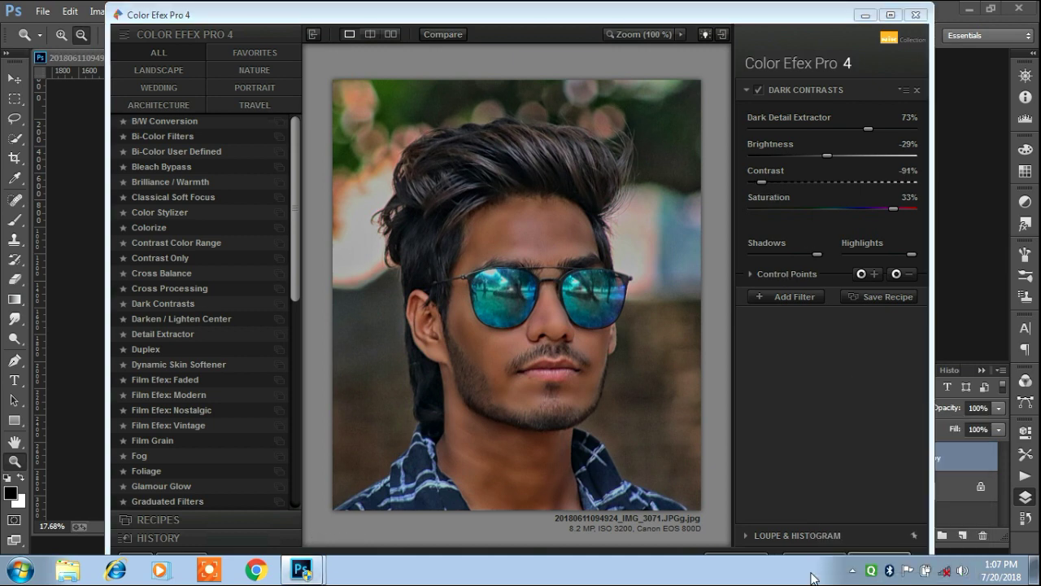
{"action": "left_click", "coordinate": [765, 577]}
{"action": "double_click", "coordinate": [787, 11]}
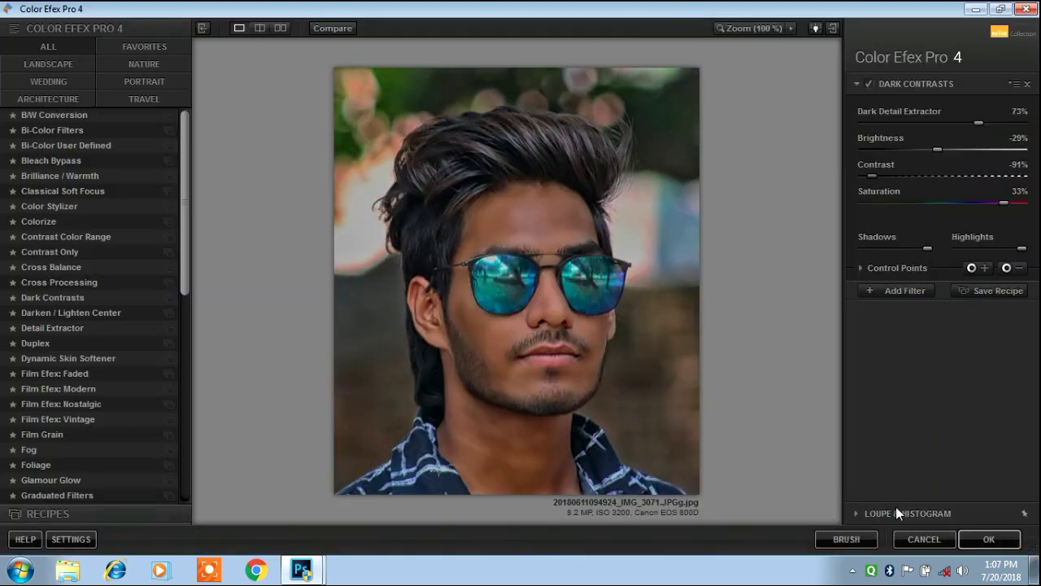
{"action": "left_click", "coordinate": [977, 542]}
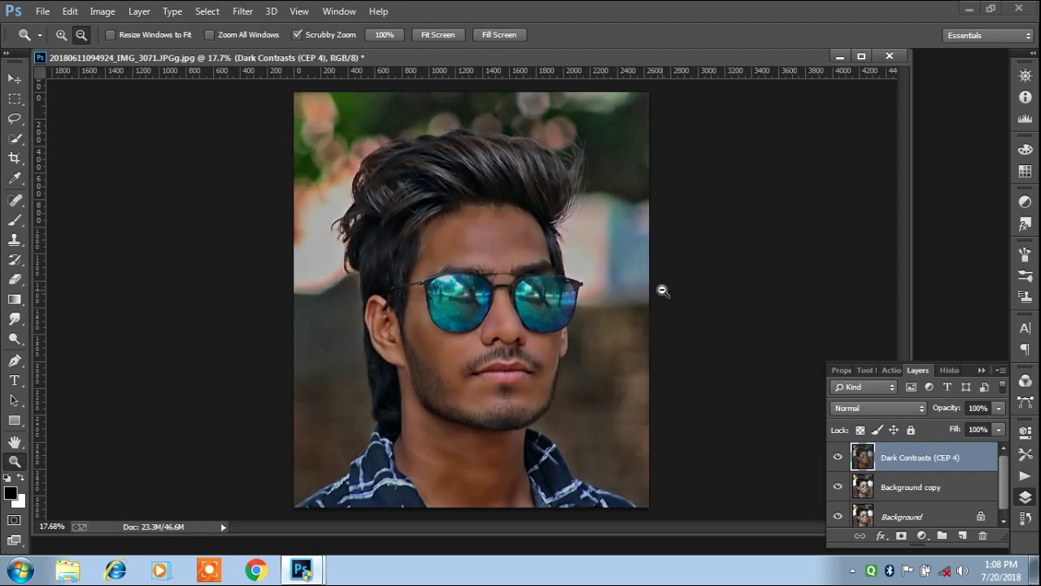
Step: Add a white layer mask to the Dark Contrasts layer and zoom in on the face
{"action": "left_click", "coordinate": [902, 535]}
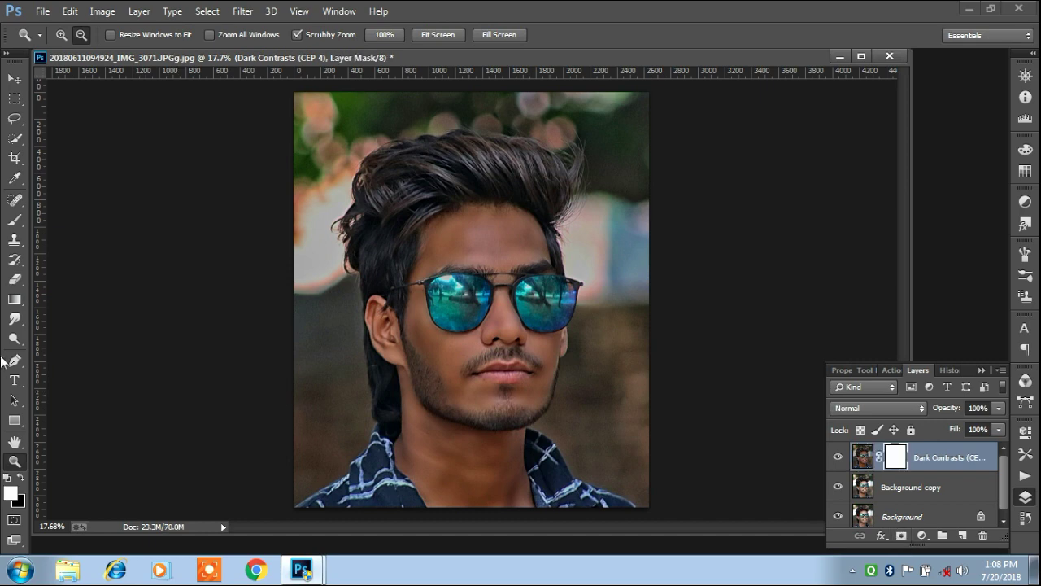
{"action": "left_click_drag", "start_coordinate": [472, 348], "coordinate": [515, 348]}
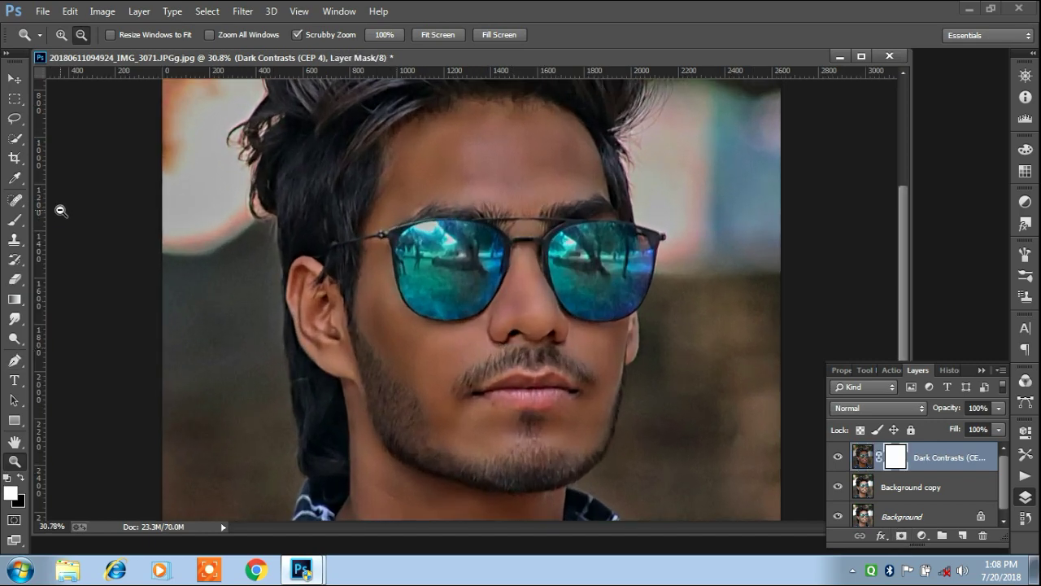
{"action": "left_click", "coordinate": [12, 220]}
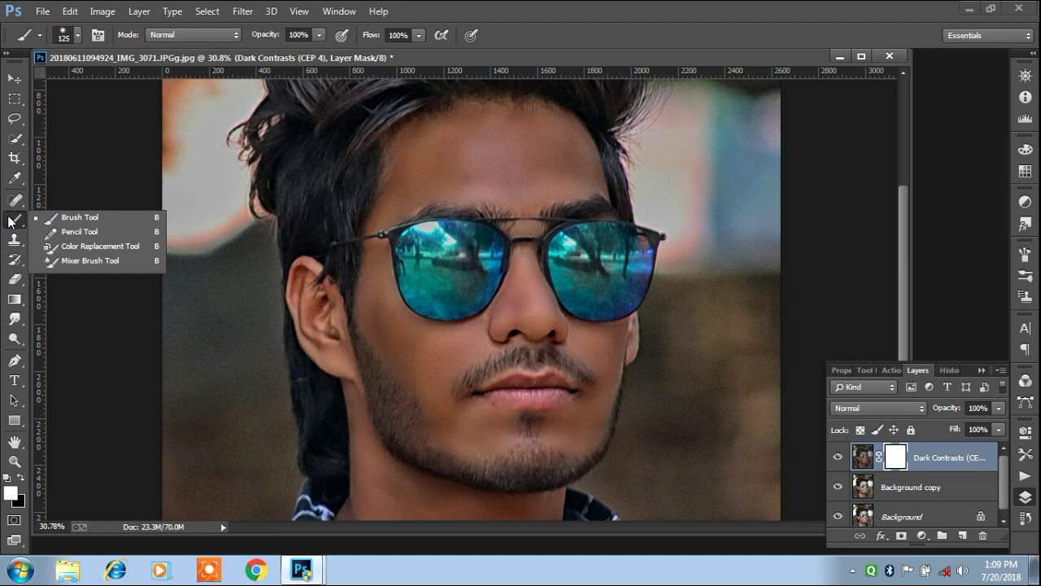
Step: Mask the cheek and jaw skin back to smooth with a black 202 px brush
{"action": "left_click", "coordinate": [425, 368]}
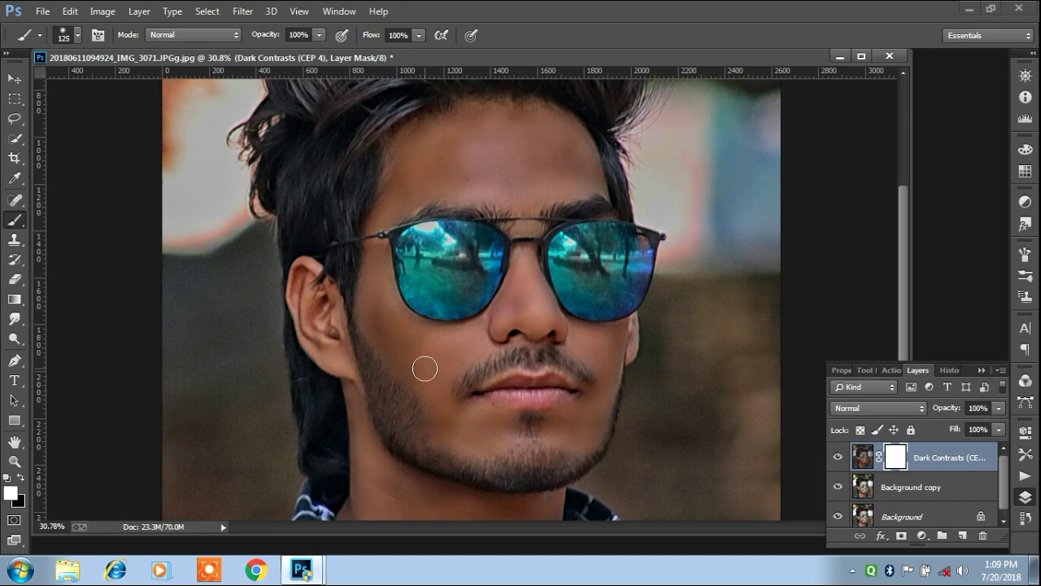
{"action": "left_click", "coordinate": [22, 478]}
{"action": "right_click", "coordinate": [436, 366]}
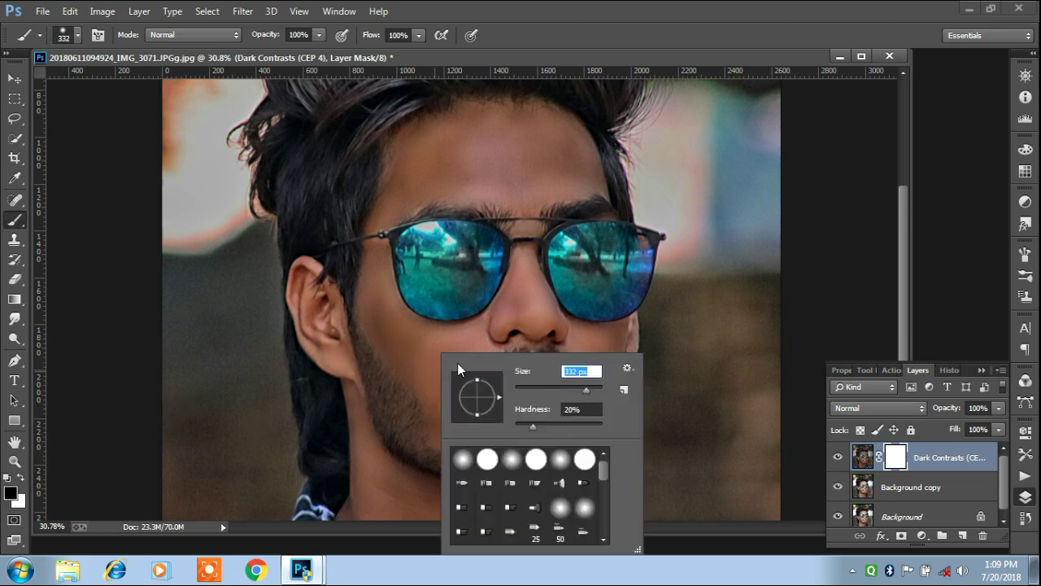
{"action": "key", "text": "Return"}
{"action": "mouse_move", "coordinate": [426, 349]}
{"action": "left_mouse_down"}
{"action": "mouse_move", "coordinate": [379, 312]}
{"action": "mouse_move", "coordinate": [446, 431]}
{"action": "mouse_move", "coordinate": [488, 419]}
{"action": "mouse_move", "coordinate": [470, 346]}
{"action": "mouse_move", "coordinate": [360, 274]}
{"action": "mouse_move", "coordinate": [411, 144]}
{"action": "mouse_move", "coordinate": [385, 213]}
{"action": "left_mouse_up"}
Step: Soften the brush and mask the forehead, left ear and neck skin
{"action": "left_click", "coordinate": [530, 268]}
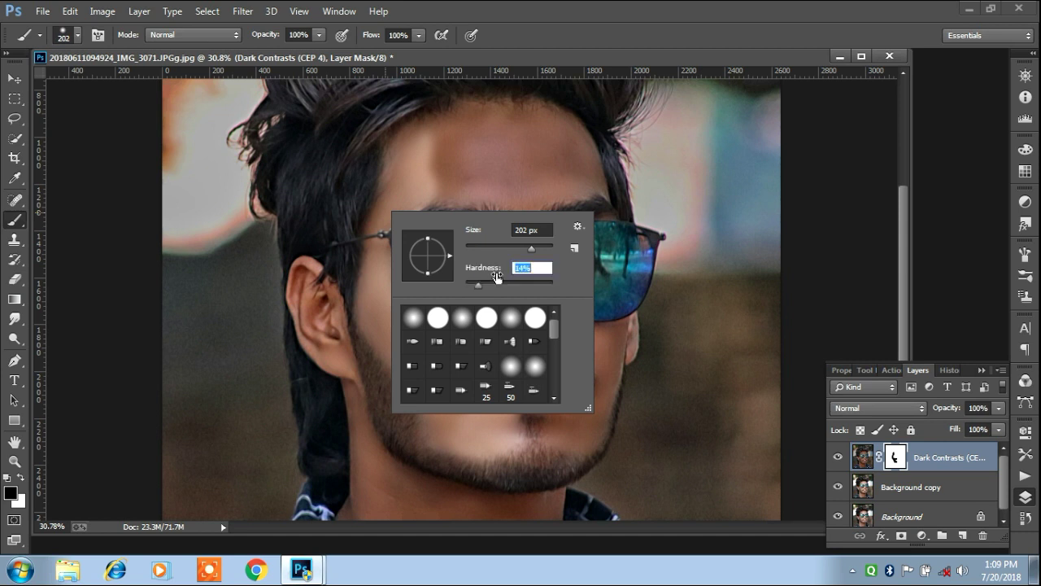
{"action": "key", "text": "Return"}
{"action": "mouse_move", "coordinate": [424, 134]}
{"action": "left_mouse_down"}
{"action": "mouse_move", "coordinate": [529, 110]}
{"action": "mouse_move", "coordinate": [582, 175]}
{"action": "mouse_move", "coordinate": [530, 203]}
{"action": "mouse_move", "coordinate": [453, 198]}
{"action": "mouse_move", "coordinate": [467, 158]}
{"action": "mouse_move", "coordinate": [547, 122]}
{"action": "mouse_move", "coordinate": [597, 210]}
{"action": "mouse_move", "coordinate": [525, 309]}
{"action": "mouse_move", "coordinate": [537, 349]}
{"action": "mouse_move", "coordinate": [562, 342]}
{"action": "mouse_move", "coordinate": [598, 368]}
{"action": "mouse_move", "coordinate": [580, 431]}
{"action": "mouse_move", "coordinate": [581, 412]}
{"action": "mouse_move", "coordinate": [561, 440]}
{"action": "mouse_move", "coordinate": [590, 435]}
{"action": "left_mouse_up"}
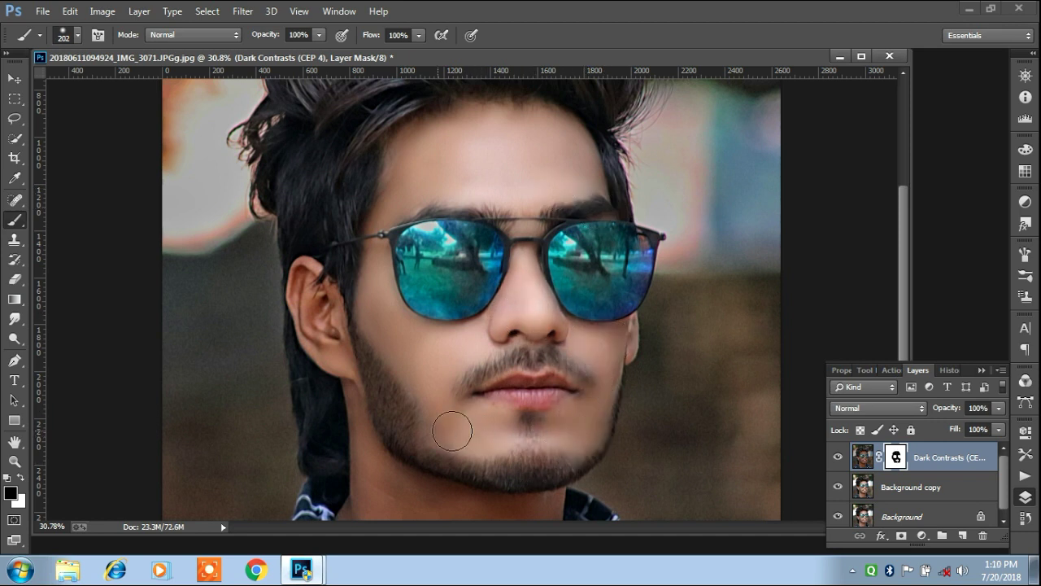
{"action": "mouse_move", "coordinate": [337, 355]}
{"action": "left_mouse_down"}
{"action": "mouse_move", "coordinate": [322, 302]}
{"action": "mouse_move", "coordinate": [317, 325]}
{"action": "mouse_move", "coordinate": [375, 463]}
{"action": "mouse_move", "coordinate": [491, 510]}
{"action": "left_mouse_up"}
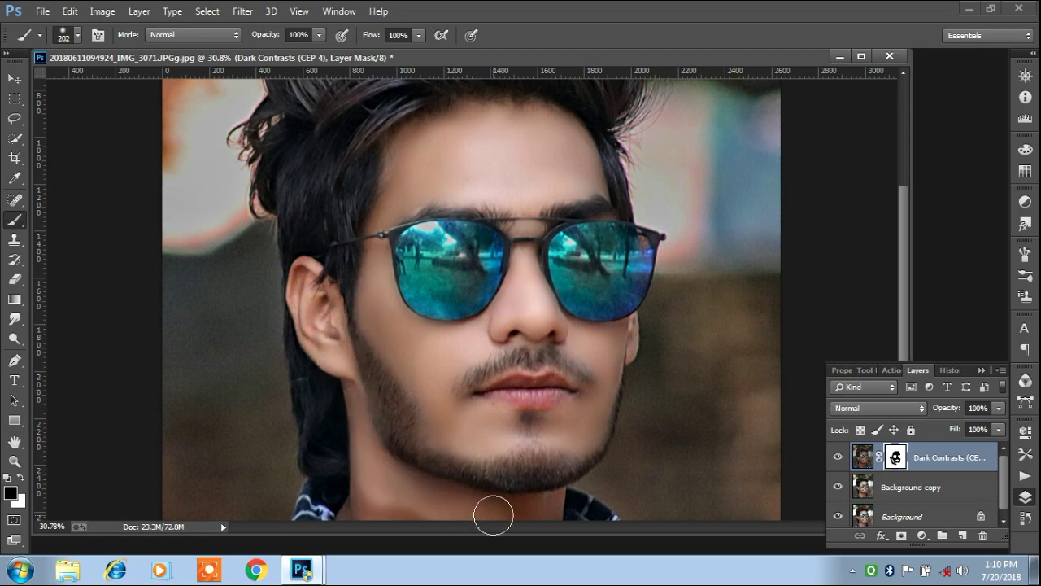
{"action": "scroll", "coordinate": [702, 461], "scroll_direction": "down", "scroll_amount": 3}
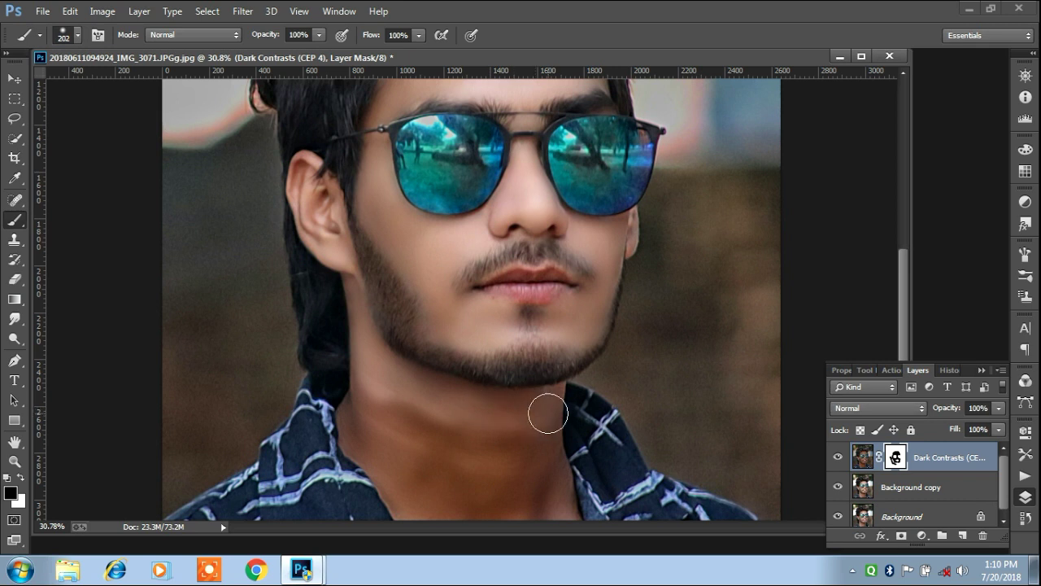
{"action": "mouse_move", "coordinate": [467, 507]}
{"action": "left_mouse_down"}
{"action": "mouse_move", "coordinate": [380, 458]}
{"action": "mouse_move", "coordinate": [355, 418]}
{"action": "mouse_move", "coordinate": [521, 448]}
{"action": "mouse_move", "coordinate": [432, 489]}
{"action": "mouse_move", "coordinate": [514, 458]}
{"action": "left_mouse_up"}
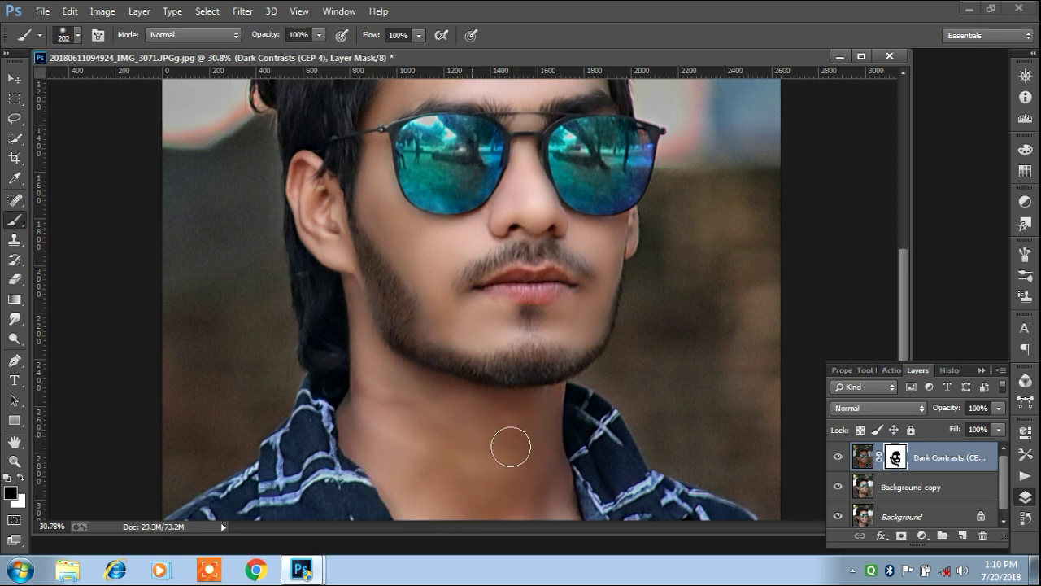
Step: Repaint gritty detail on the beard along jaw and chin in white at 125 px
{"action": "key", "text": "x"}
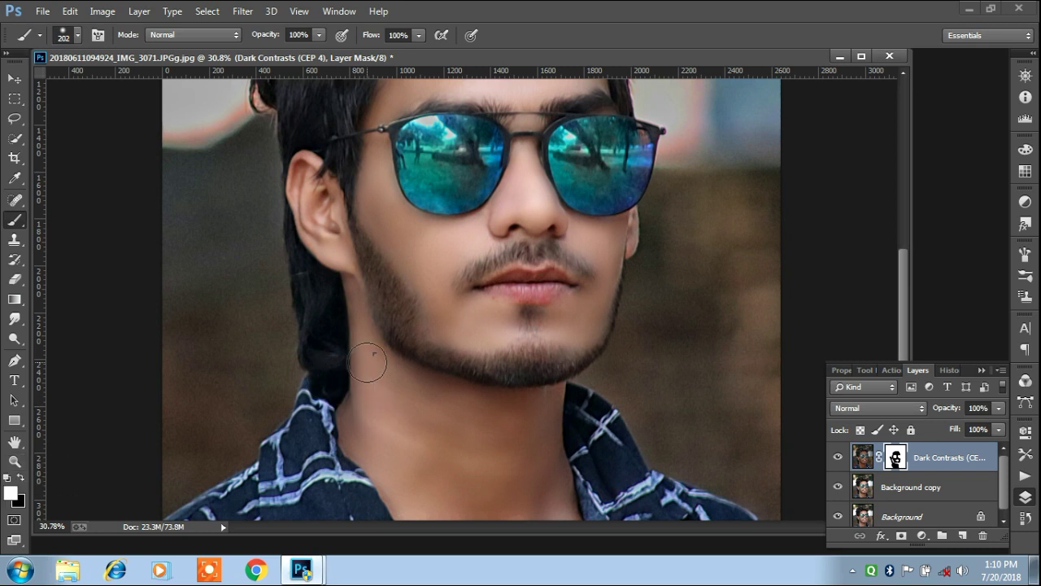
{"action": "right_click", "coordinate": [363, 362]}
{"action": "key", "text": "Return"}
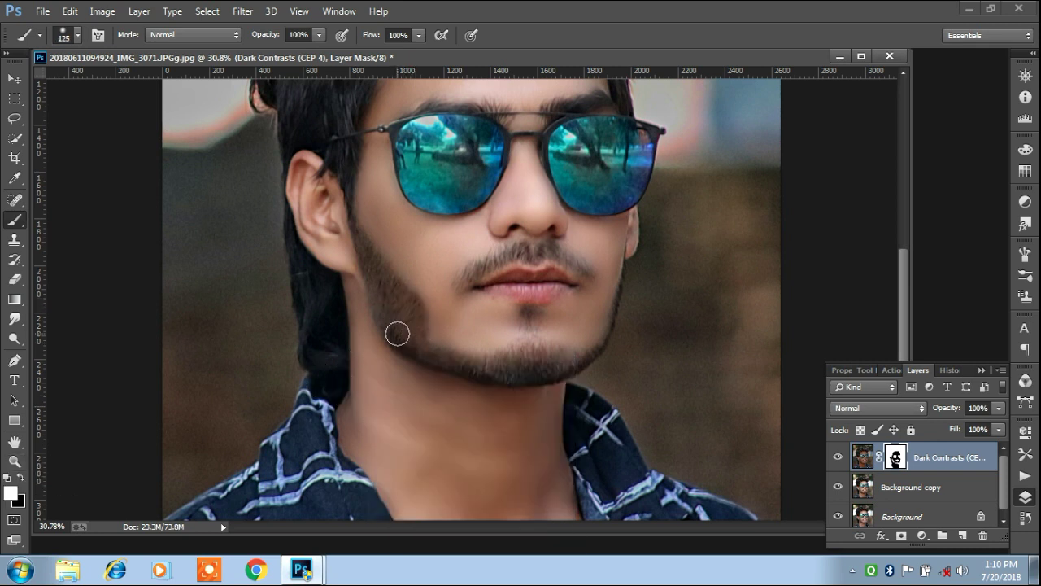
{"action": "left_click_drag", "start_coordinate": [396, 333], "coordinate": [372, 291]}
{"action": "mouse_move", "coordinate": [409, 321]}
{"action": "left_mouse_down"}
{"action": "mouse_move", "coordinate": [430, 349]}
{"action": "mouse_move", "coordinate": [497, 374]}
{"action": "mouse_move", "coordinate": [560, 365]}
{"action": "mouse_move", "coordinate": [529, 315]}
{"action": "left_mouse_up"}
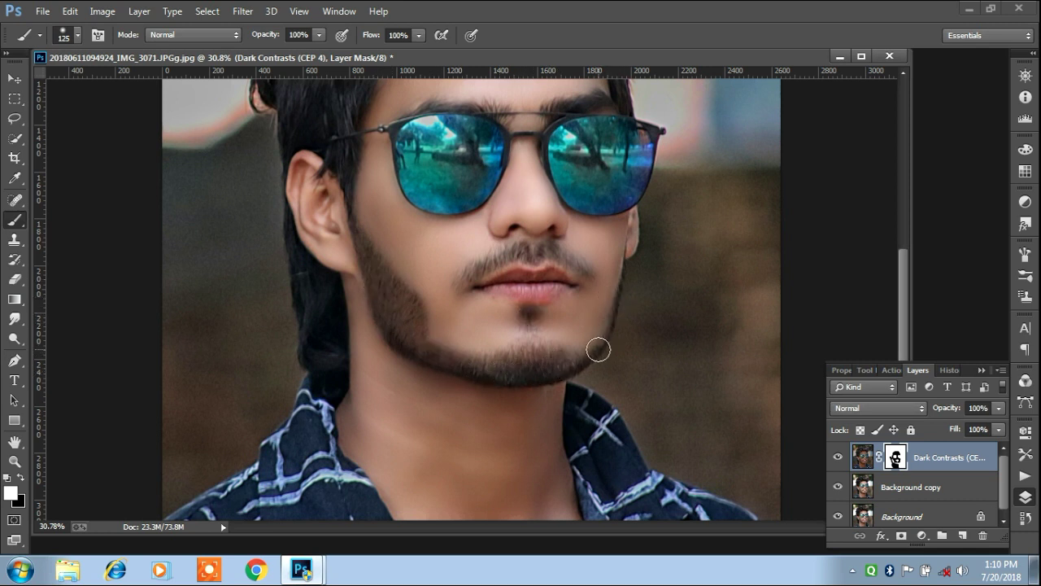
{"action": "left_click", "coordinate": [14, 460]}
{"action": "left_click", "coordinate": [356, 311], "text": "alt"}
{"action": "left_click_drag", "start_coordinate": [355, 311], "coordinate": [545, 323]}
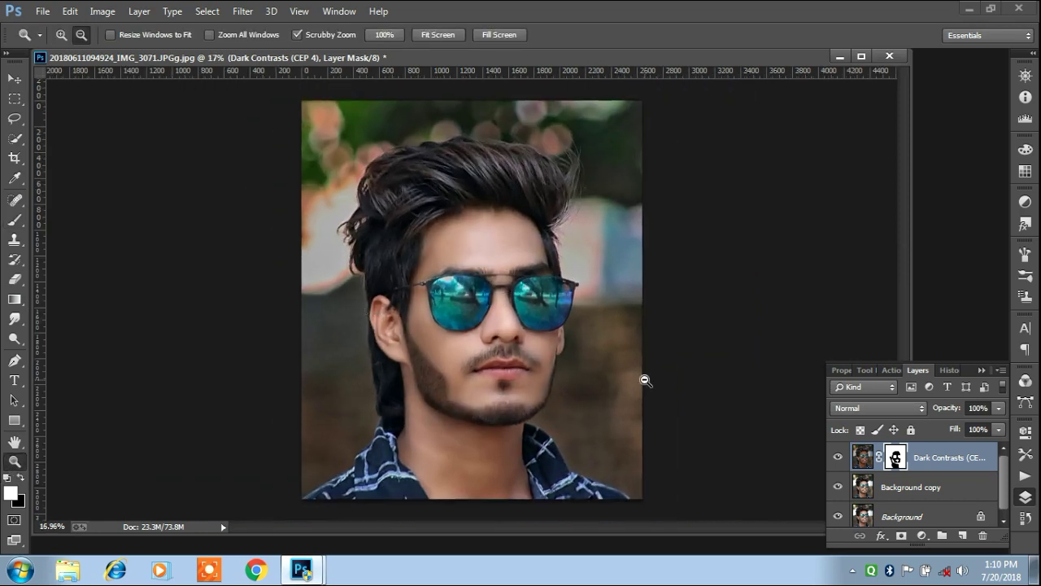
Step: Mask the lips back to natural pink and restore the chin's gritty detail in white
{"action": "left_click", "coordinate": [14, 222]}
{"action": "left_click", "coordinate": [514, 372]}
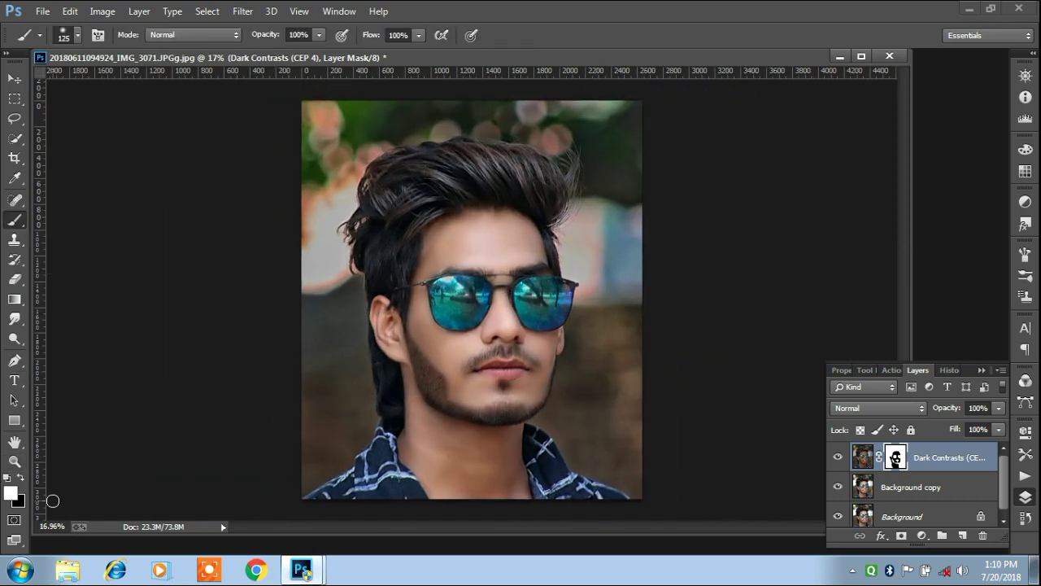
{"action": "left_click", "coordinate": [23, 475]}
{"action": "mouse_move", "coordinate": [526, 371]}
{"action": "left_mouse_down"}
{"action": "mouse_move", "coordinate": [477, 370]}
{"action": "mouse_move", "coordinate": [513, 363]}
{"action": "mouse_move", "coordinate": [530, 373]}
{"action": "mouse_move", "coordinate": [461, 373]}
{"action": "left_mouse_up"}
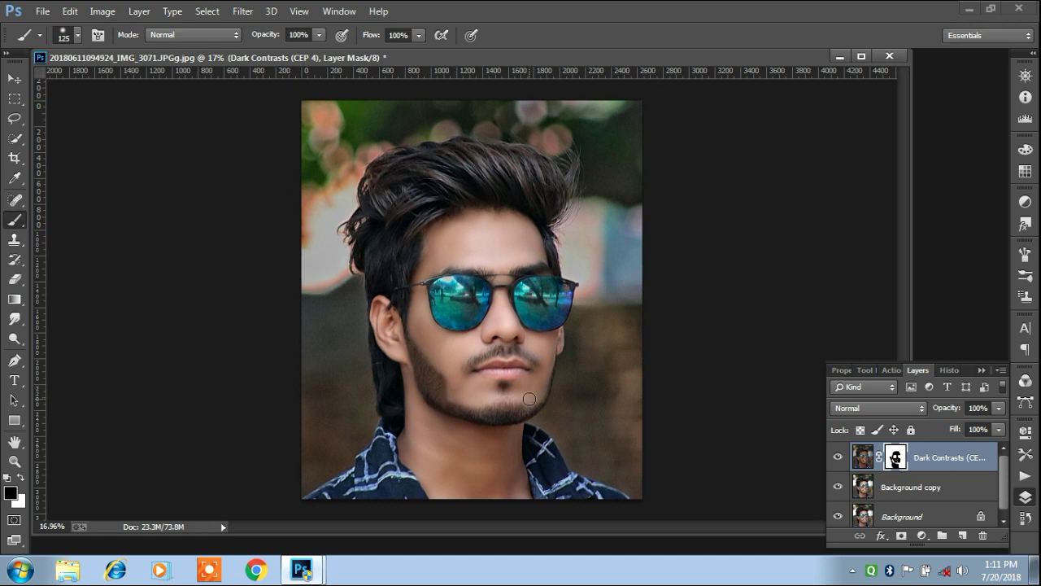
{"action": "left_click", "coordinate": [20, 479]}
{"action": "left_click_drag", "start_coordinate": [503, 403], "coordinate": [517, 411]}
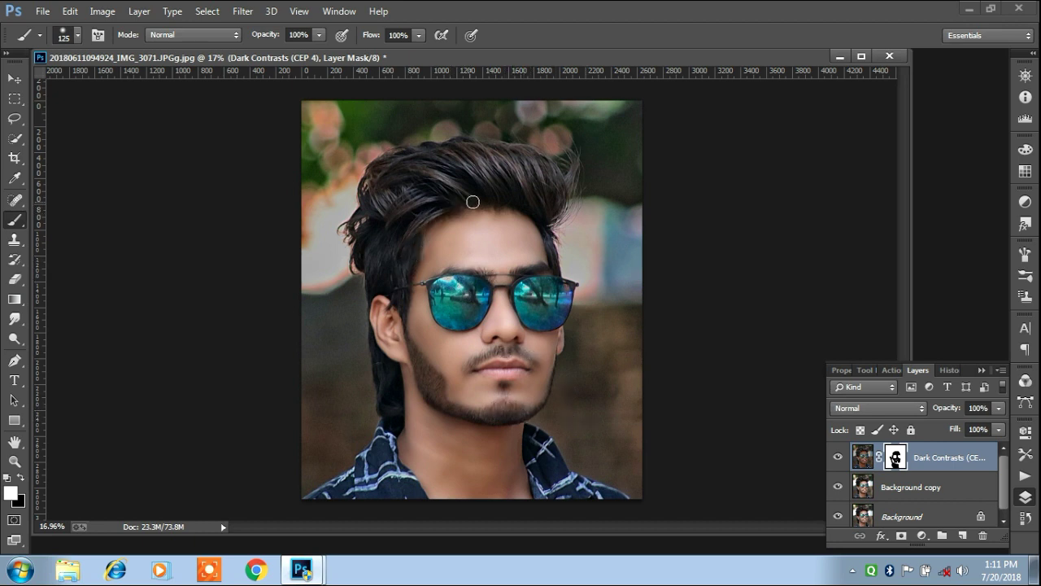
Step: Lower the Dark Contrasts layer's fill to 90%
{"action": "left_click", "coordinate": [20, 479]}
{"action": "left_click", "coordinate": [998, 430]}
{"action": "mouse_move", "coordinate": [1000, 448]}
{"action": "left_mouse_down"}
{"action": "mouse_move", "coordinate": [966, 445]}
{"action": "mouse_move", "coordinate": [979, 445]}
{"action": "left_mouse_up"}
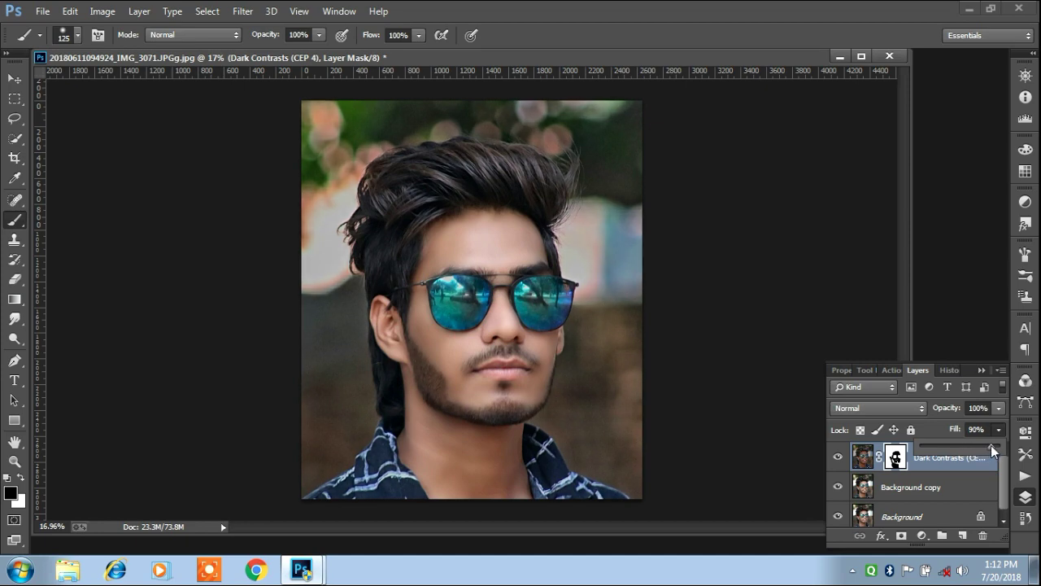
Step: Flatten the image and add a Selective Color layer with Blacks black at +8
{"action": "right_click", "coordinate": [936, 488]}
{"action": "left_click", "coordinate": [812, 394]}
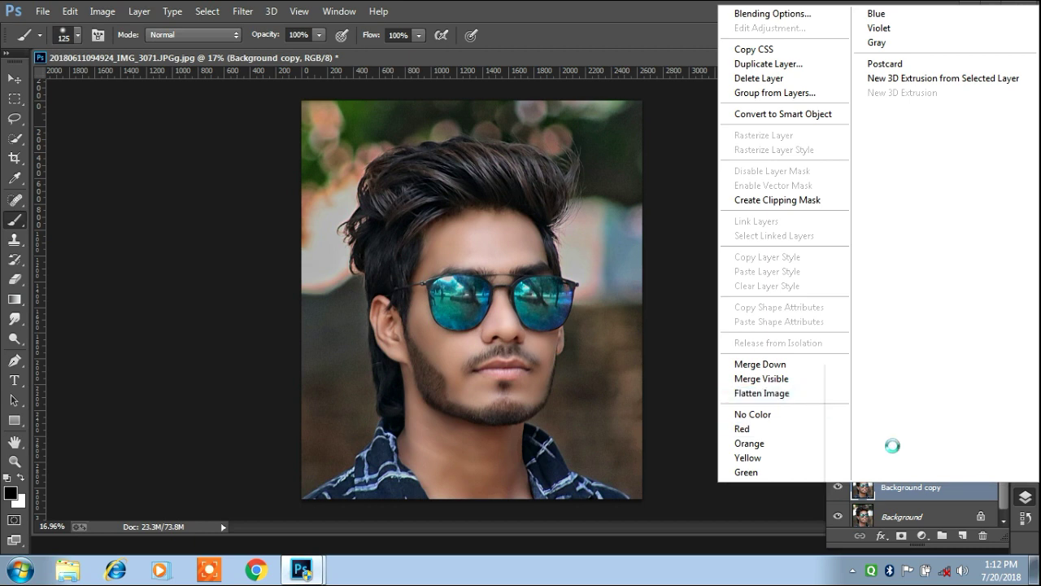
{"action": "left_click", "coordinate": [922, 538]}
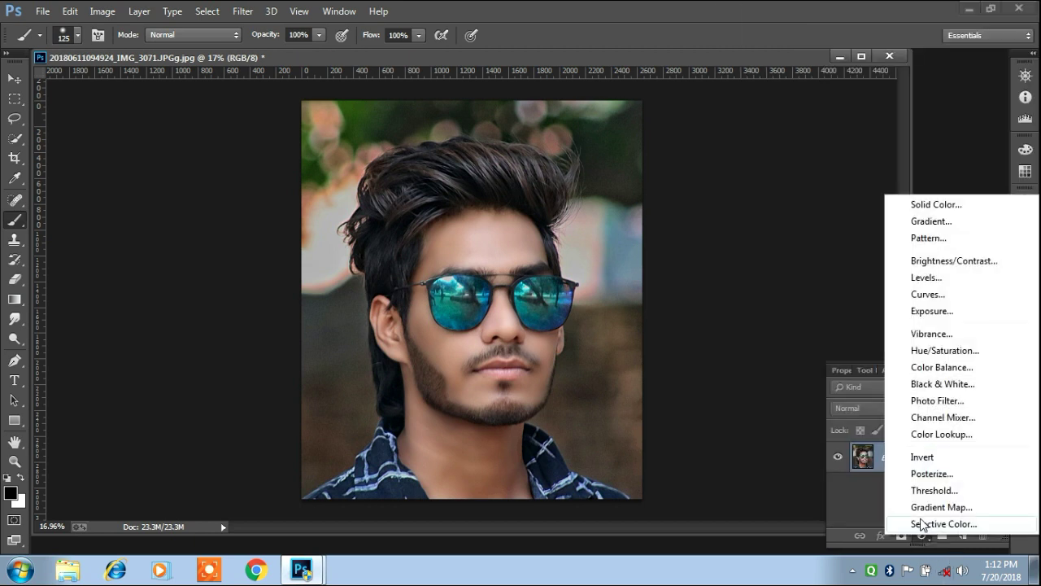
{"action": "left_click", "coordinate": [923, 525]}
{"action": "left_click", "coordinate": [897, 435]}
{"action": "left_click", "coordinate": [918, 550]}
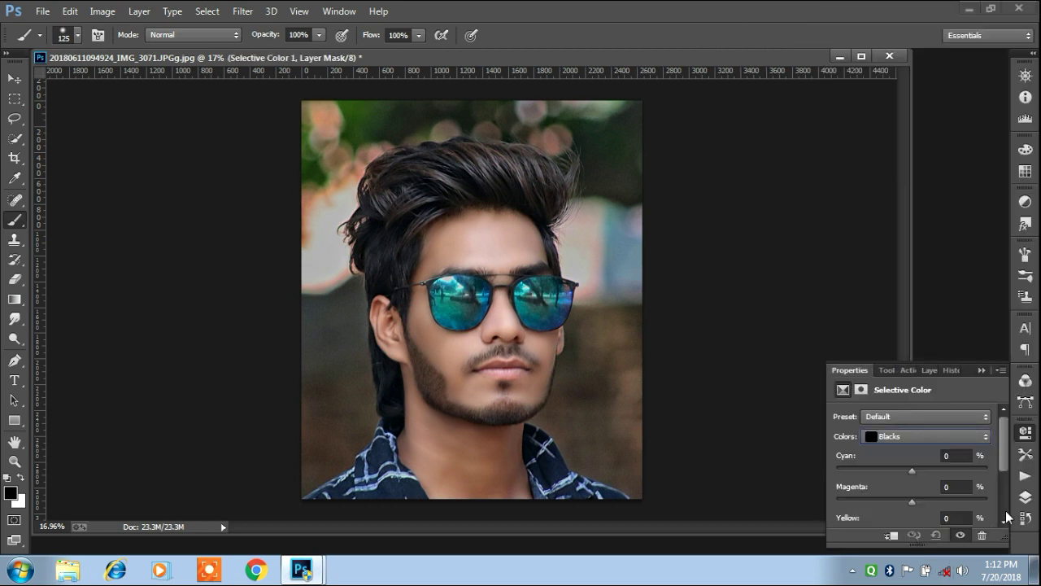
{"action": "scroll", "coordinate": [912, 480], "scroll_direction": "down", "scroll_amount": 3}
{"action": "left_click_drag", "start_coordinate": [912, 473], "coordinate": [917, 474]}
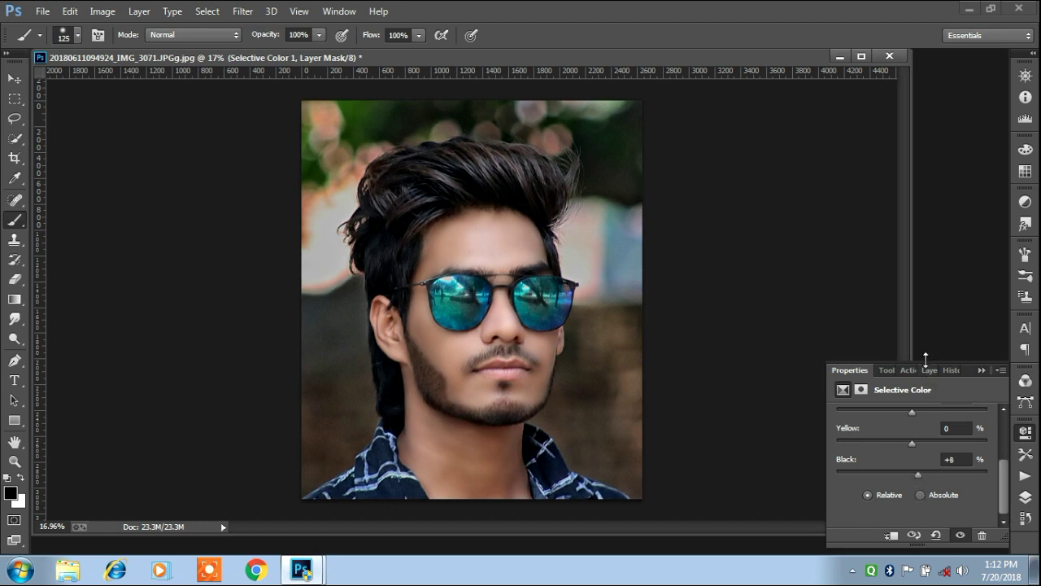
Step: Flatten the Selective Color tweak and duplicate Background into a Background copy
{"action": "left_click", "coordinate": [930, 371]}
{"action": "right_click", "coordinate": [945, 490]}
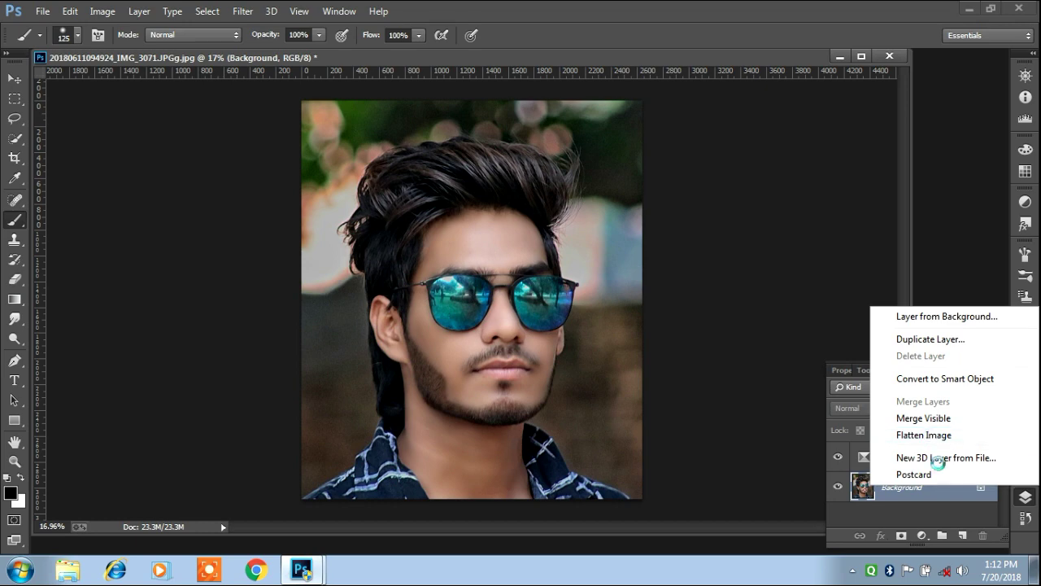
{"action": "left_click", "coordinate": [929, 431]}
{"action": "left_click_drag", "start_coordinate": [950, 470], "coordinate": [963, 535]}
{"action": "left_click", "coordinate": [243, 10]}
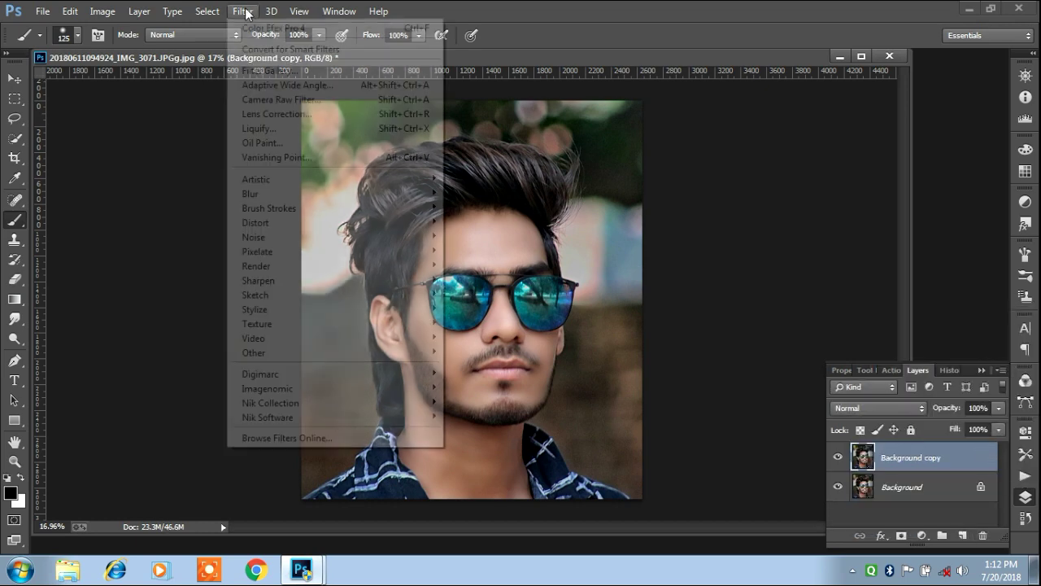
{"action": "left_click", "coordinate": [294, 100]}
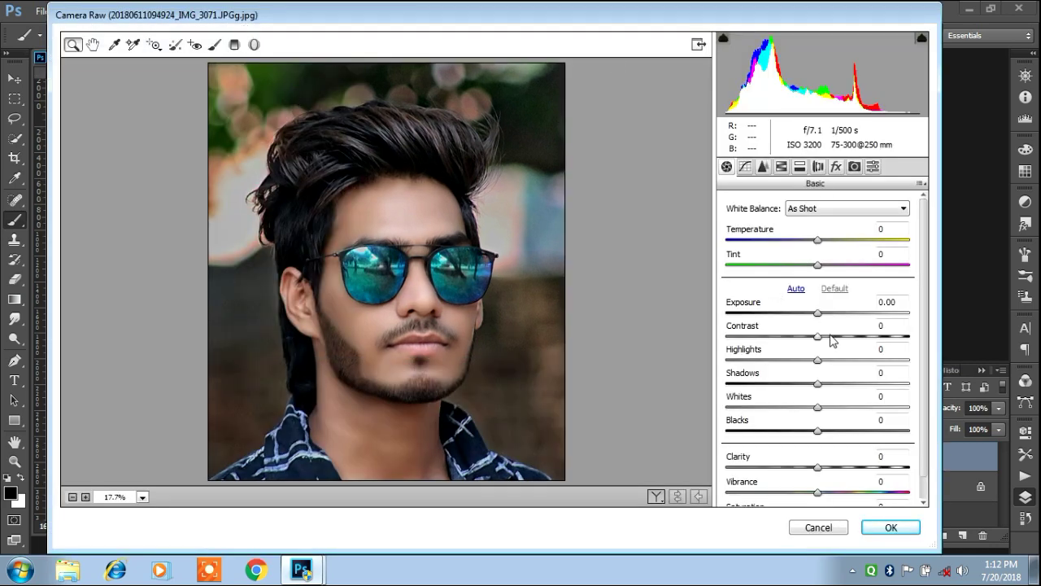
Step: Set Camera Raw contrast +13, clarity +13, highlights +10 and shadows +8
{"action": "left_click", "coordinate": [830, 335]}
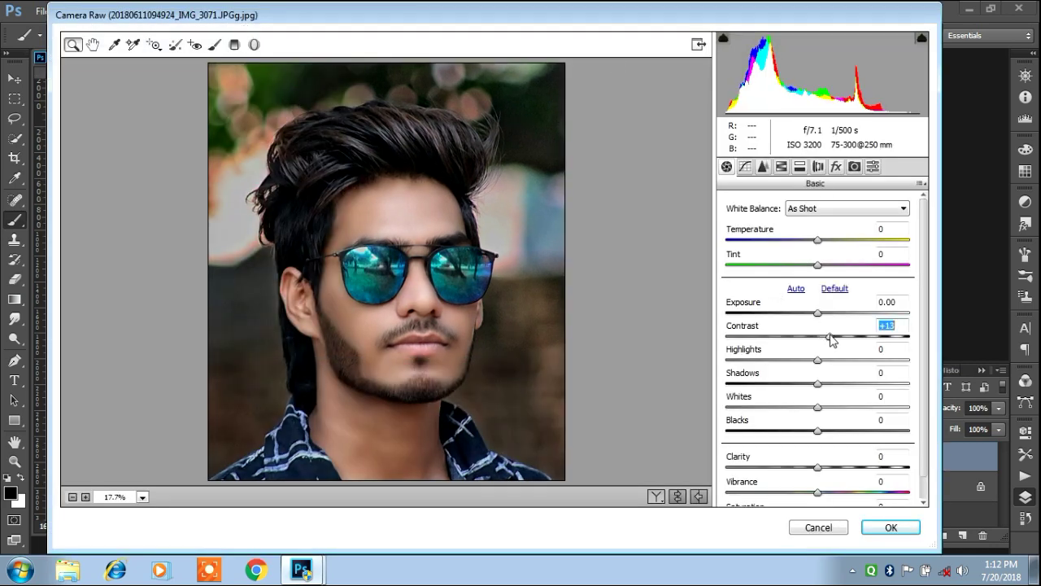
{"action": "left_click", "coordinate": [834, 467]}
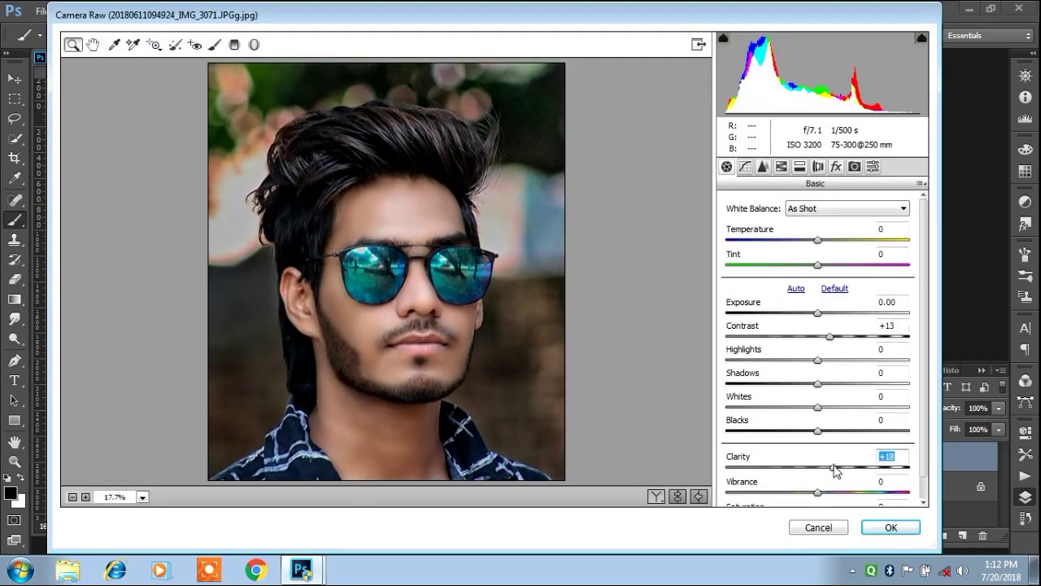
{"action": "left_click_drag", "start_coordinate": [836, 470], "coordinate": [832, 472]}
{"action": "left_click_drag", "start_coordinate": [822, 362], "coordinate": [826, 360]}
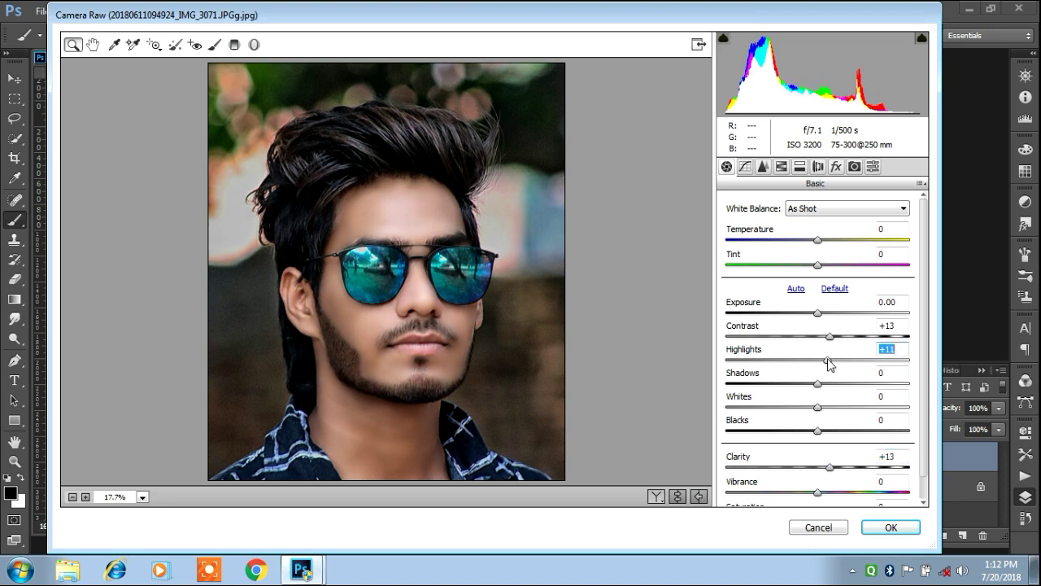
{"action": "left_click", "coordinate": [825, 383]}
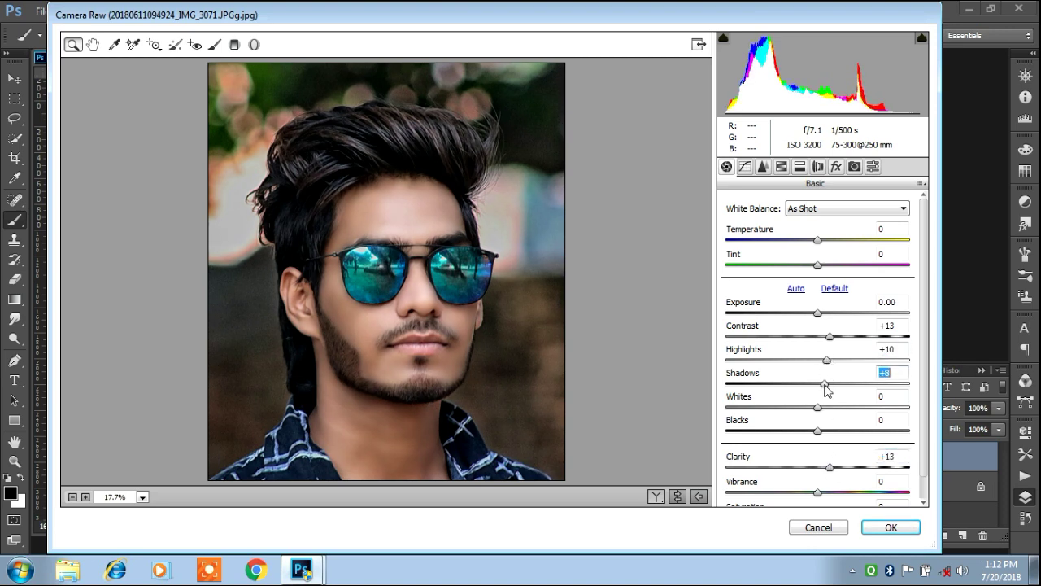
Step: Boost greens (+78), yellows and blues saturation; desaturate oranges and brighten them to +17
{"action": "left_click", "coordinate": [763, 166]}
{"action": "left_click_drag", "start_coordinate": [870, 350], "coordinate": [885, 350]}
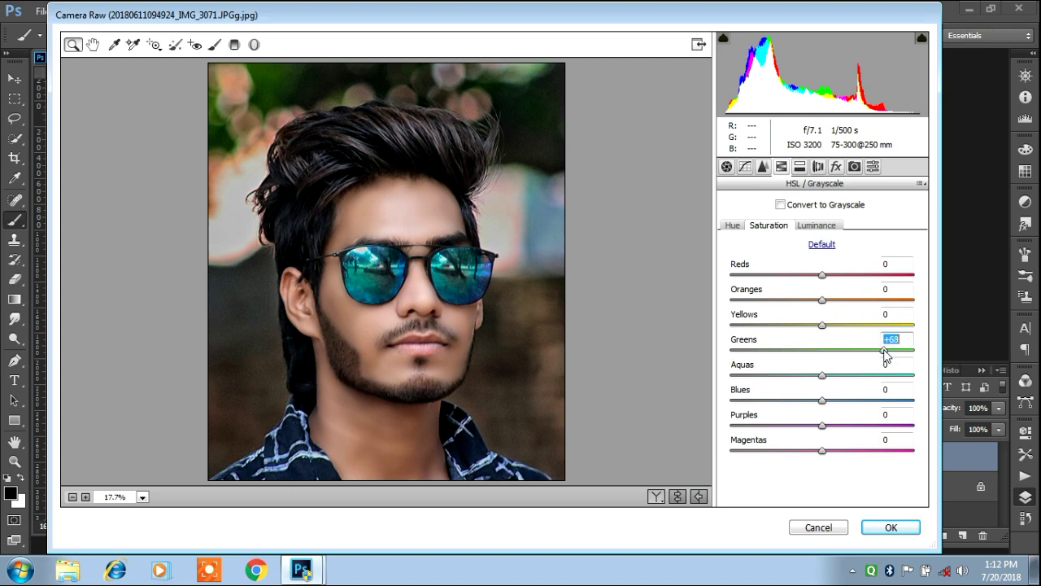
{"action": "left_click", "coordinate": [864, 325]}
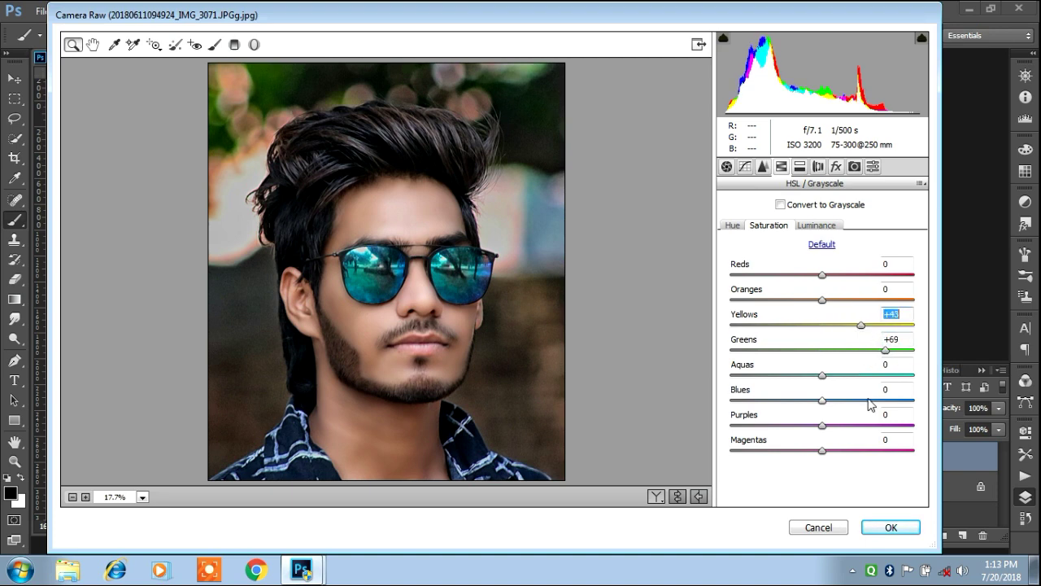
{"action": "left_click", "coordinate": [869, 400]}
{"action": "left_click", "coordinate": [812, 300]}
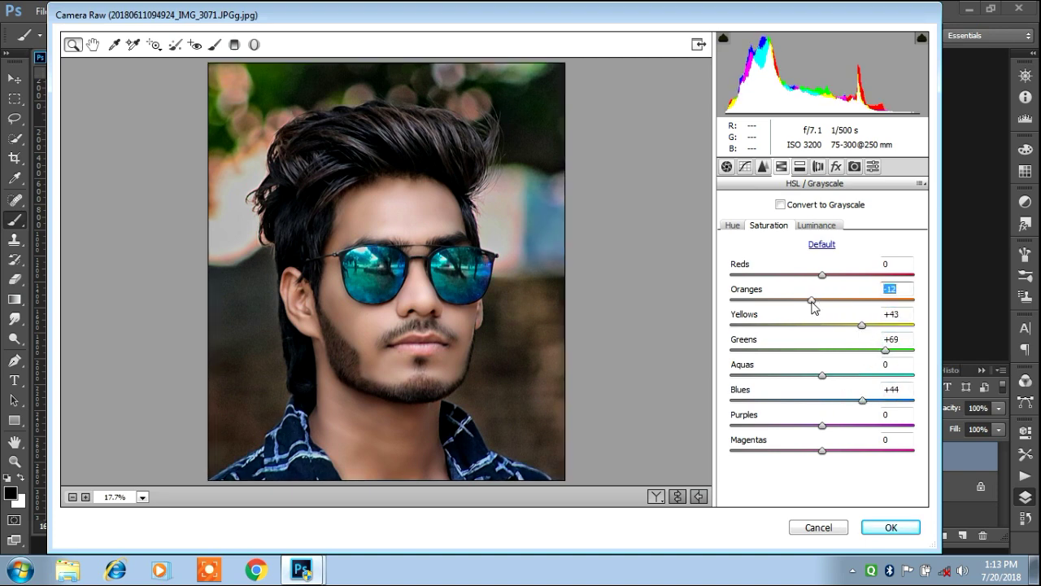
{"action": "left_click", "coordinate": [814, 227]}
{"action": "left_click", "coordinate": [836, 301]}
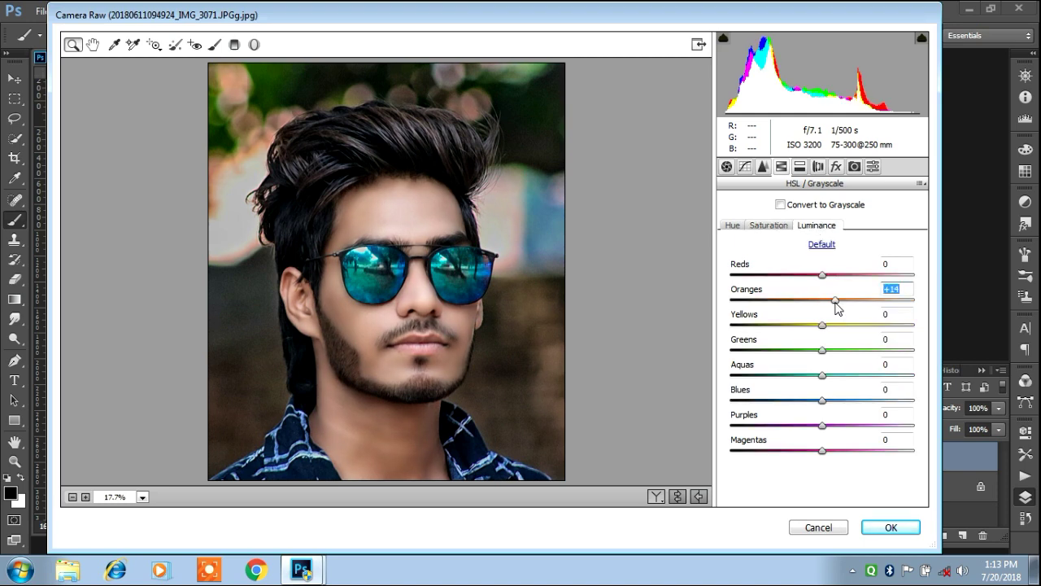
{"action": "left_click", "coordinate": [842, 301]}
{"action": "left_click", "coordinate": [770, 226]}
{"action": "left_click_drag", "start_coordinate": [813, 299], "coordinate": [809, 299]}
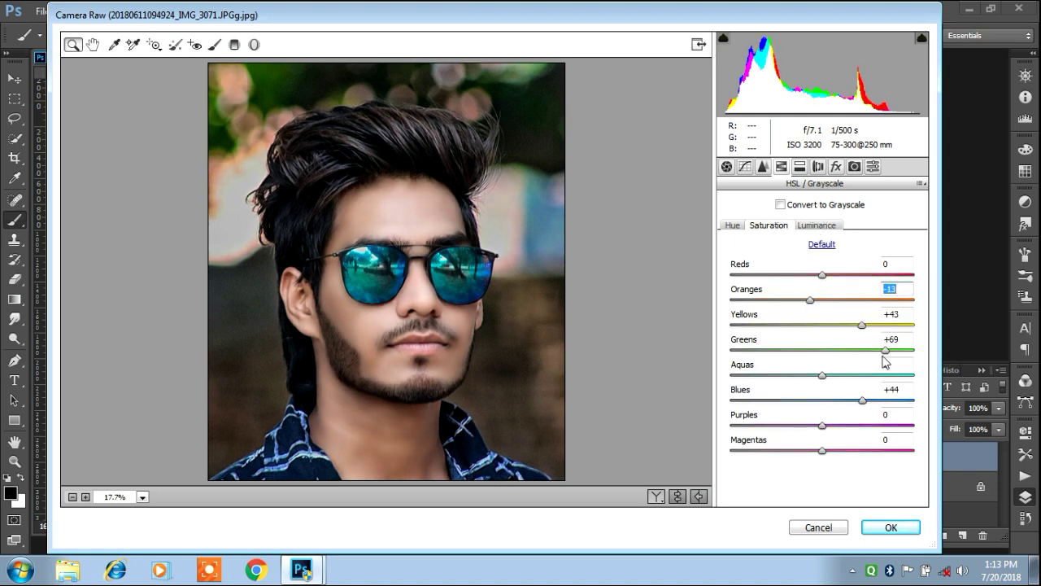
{"action": "left_click_drag", "start_coordinate": [885, 350], "coordinate": [894, 350]}
Step: Shift the greens hue, set oranges saturation to -13, and apply the filter
{"action": "left_click", "coordinate": [731, 226]}
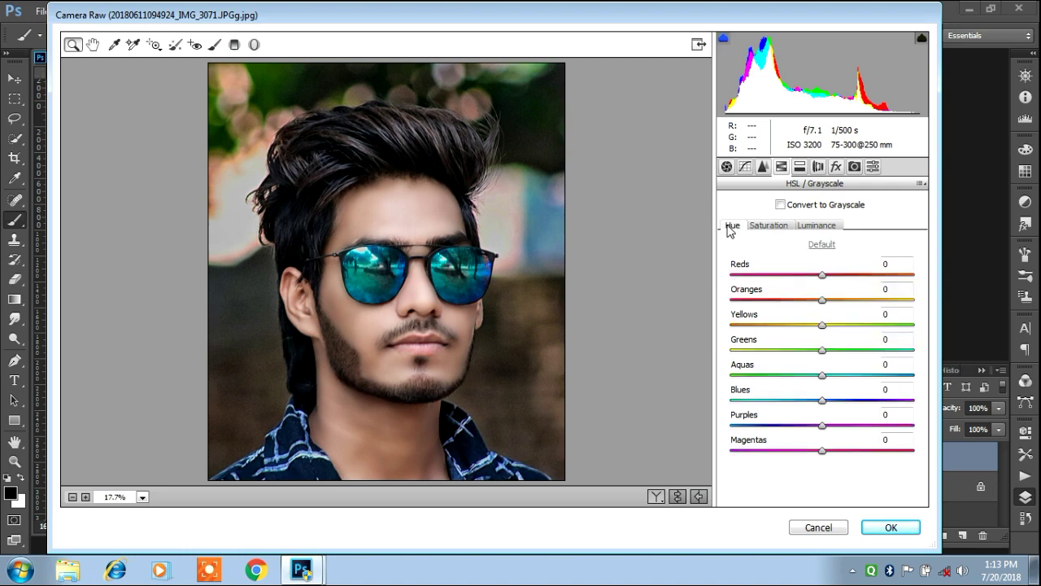
{"action": "left_click", "coordinate": [842, 351]}
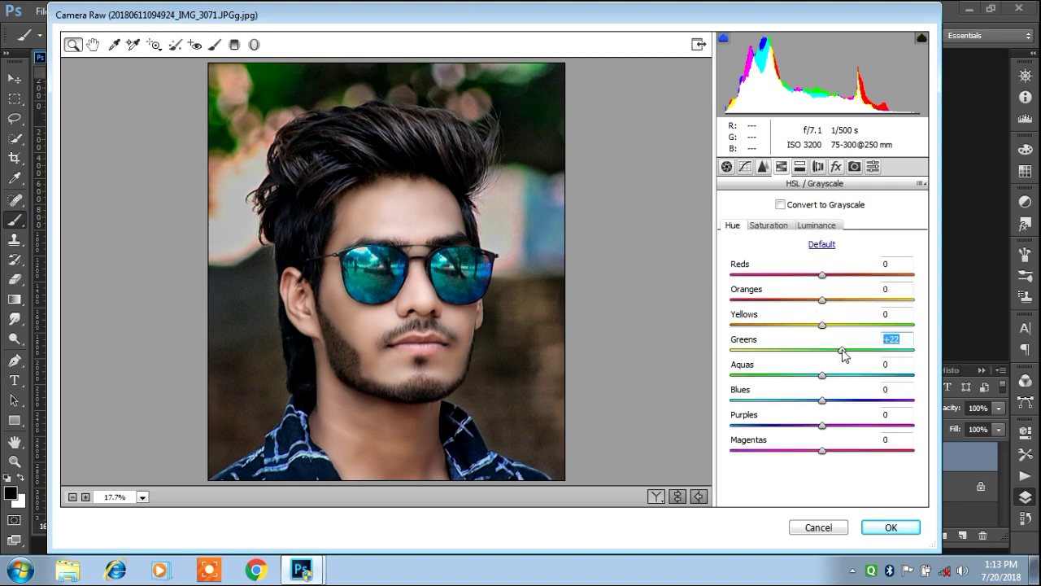
{"action": "left_click", "coordinate": [782, 228]}
{"action": "mouse_move", "coordinate": [822, 300]}
{"action": "left_mouse_down"}
{"action": "mouse_move", "coordinate": [813, 304]}
{"action": "mouse_move", "coordinate": [835, 300]}
{"action": "left_mouse_up"}
{"action": "left_click", "coordinate": [814, 229]}
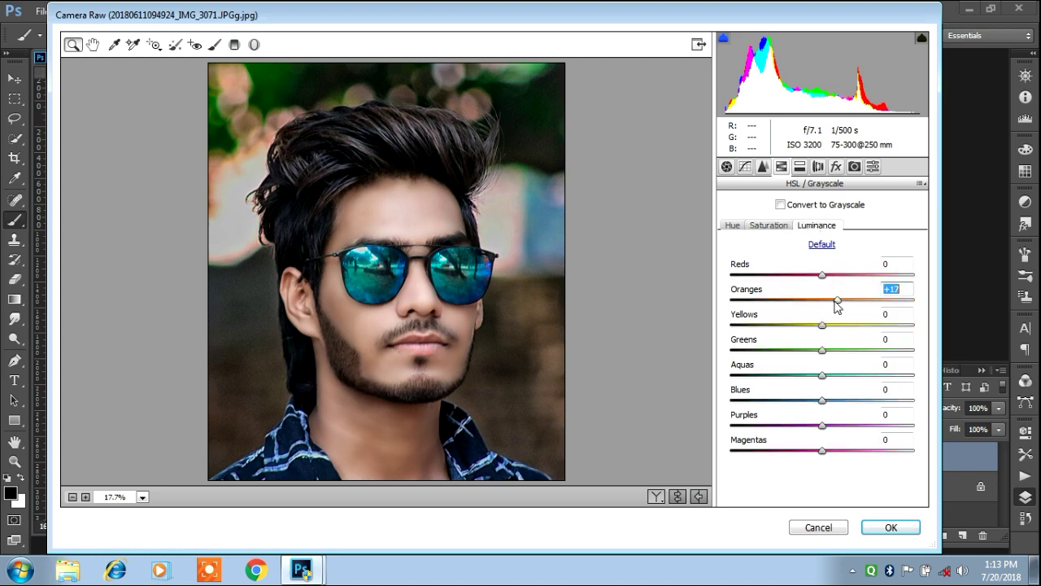
{"action": "left_click", "coordinate": [888, 531]}
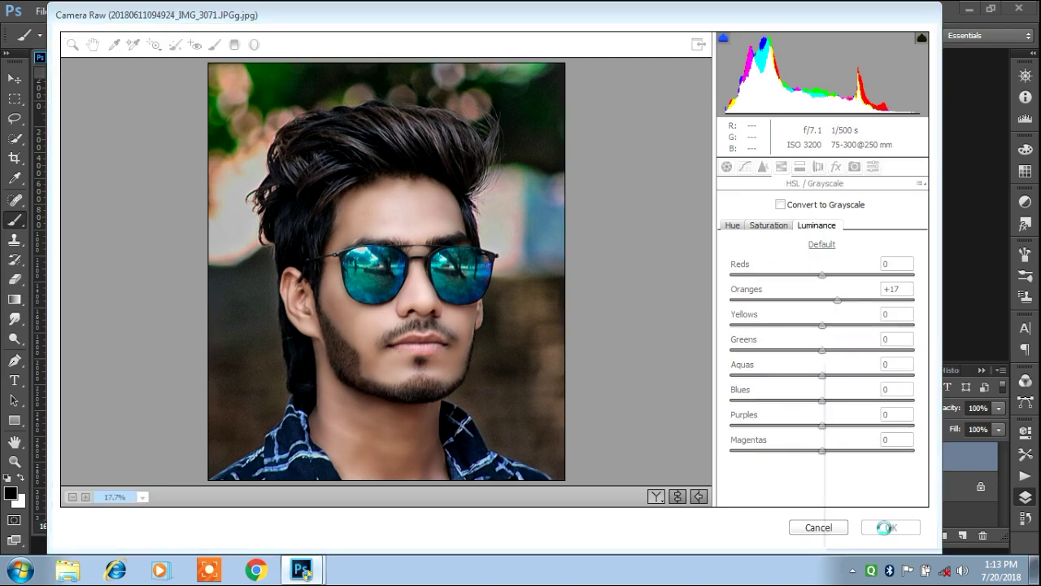
Step: Flatten the colour edits and duplicate Background into a new Background copy
{"action": "key", "text": "z"}
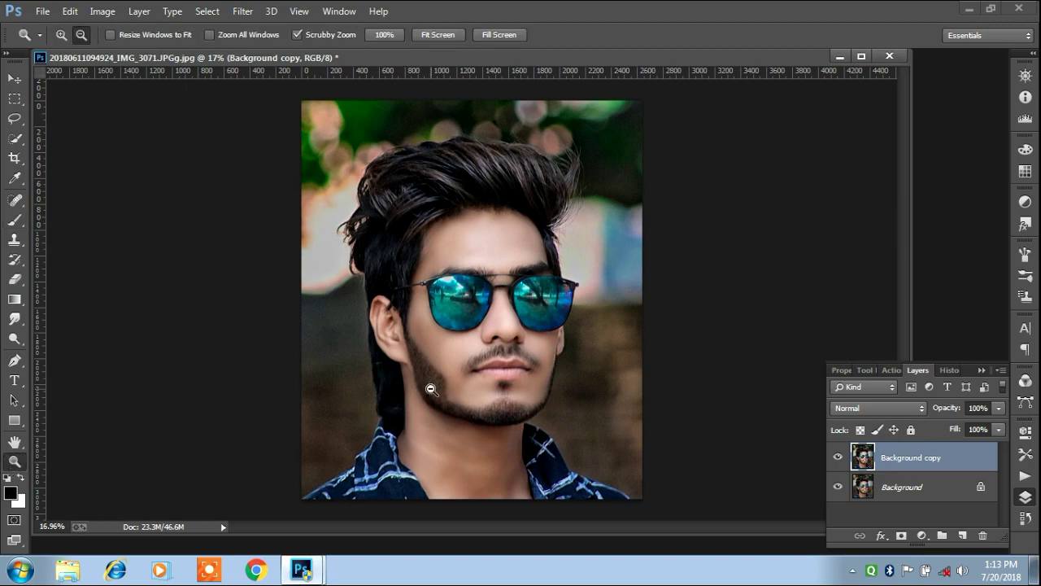
{"action": "left_click_drag", "start_coordinate": [432, 390], "coordinate": [495, 388]}
{"action": "mouse_move", "coordinate": [523, 211]}
{"action": "left_mouse_down"}
{"action": "mouse_move", "coordinate": [511, 216]}
{"action": "mouse_move", "coordinate": [530, 139]}
{"action": "mouse_move", "coordinate": [464, 93]}
{"action": "mouse_move", "coordinate": [493, 133]}
{"action": "mouse_move", "coordinate": [477, 131]}
{"action": "left_mouse_up"}
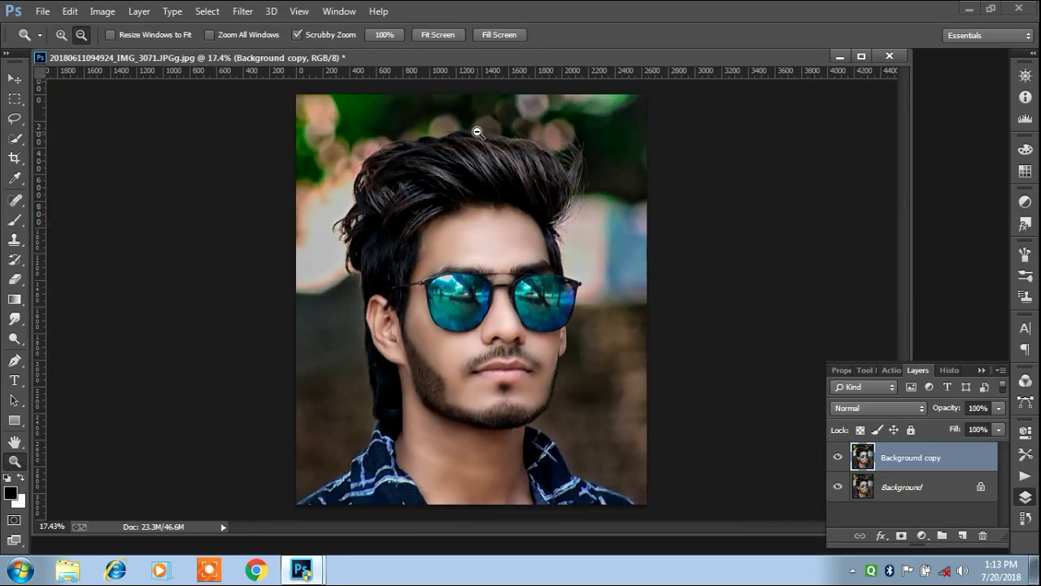
{"action": "right_click", "coordinate": [963, 496]}
{"action": "left_click", "coordinate": [928, 437]}
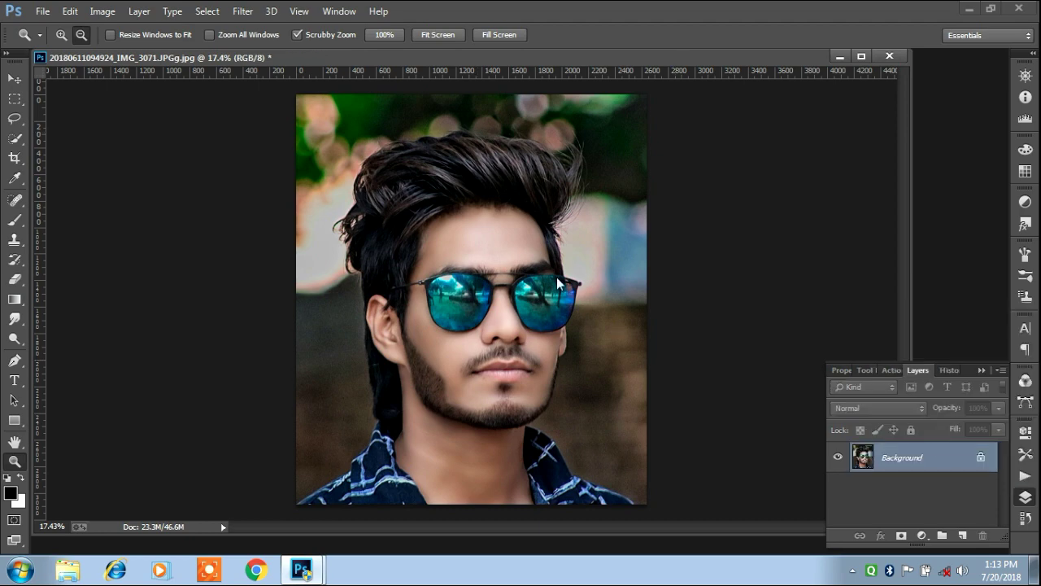
{"action": "left_click_drag", "start_coordinate": [952, 460], "coordinate": [962, 535]}
Step: Add a Camera Raw post-crop vignette: amount -48, midpoint 74, roundness -22
{"action": "left_click", "coordinate": [244, 11]}
{"action": "mouse_move", "coordinate": [260, 193]}
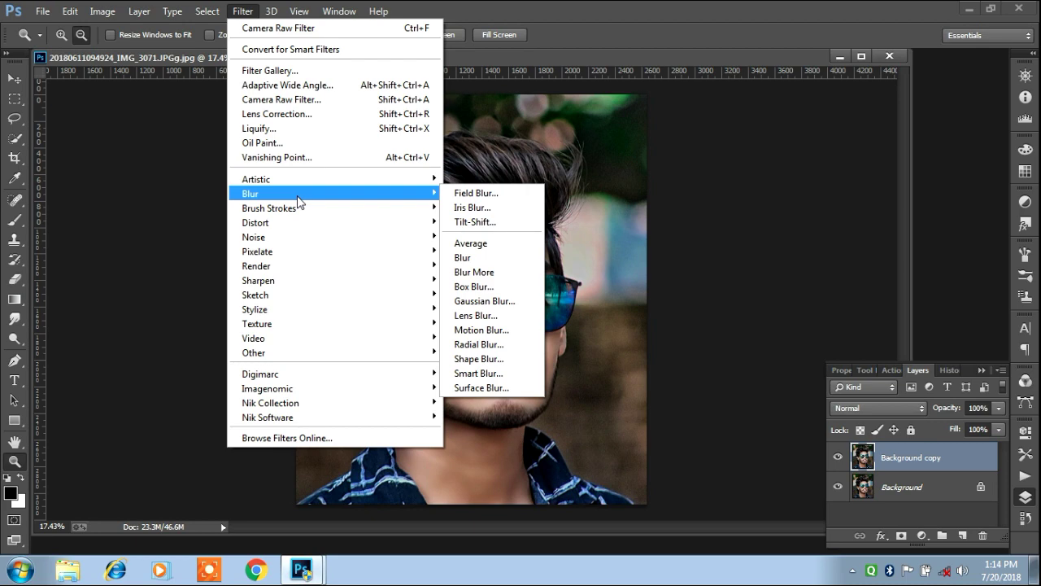
{"action": "left_click", "coordinate": [304, 98]}
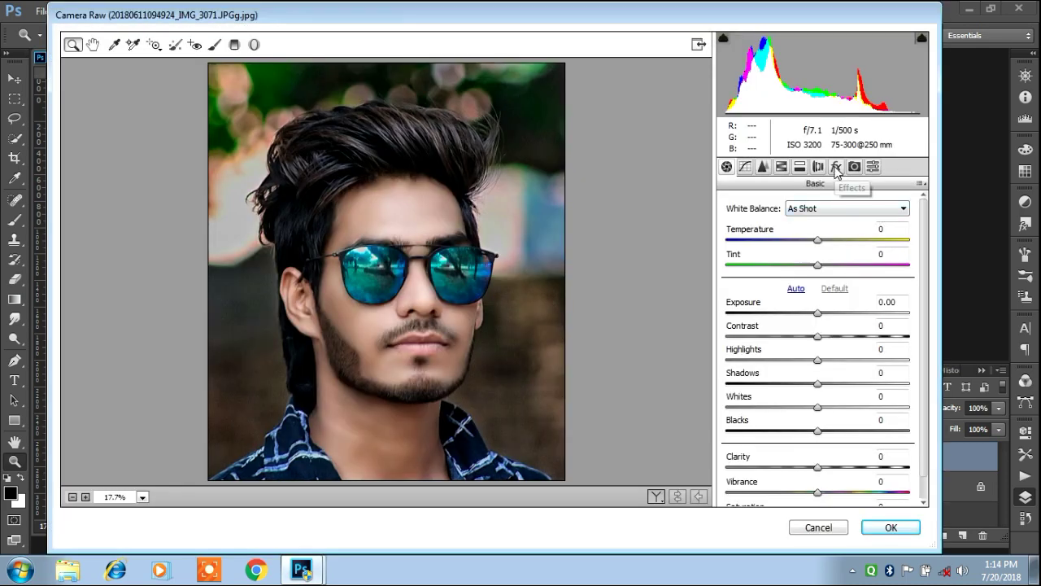
{"action": "left_click", "coordinate": [836, 166]}
{"action": "mouse_move", "coordinate": [796, 363]}
{"action": "left_mouse_down"}
{"action": "mouse_move", "coordinate": [779, 364]}
{"action": "mouse_move", "coordinate": [866, 388]}
{"action": "mouse_move", "coordinate": [803, 414]}
{"action": "mouse_move", "coordinate": [783, 440]}
{"action": "left_mouse_up"}
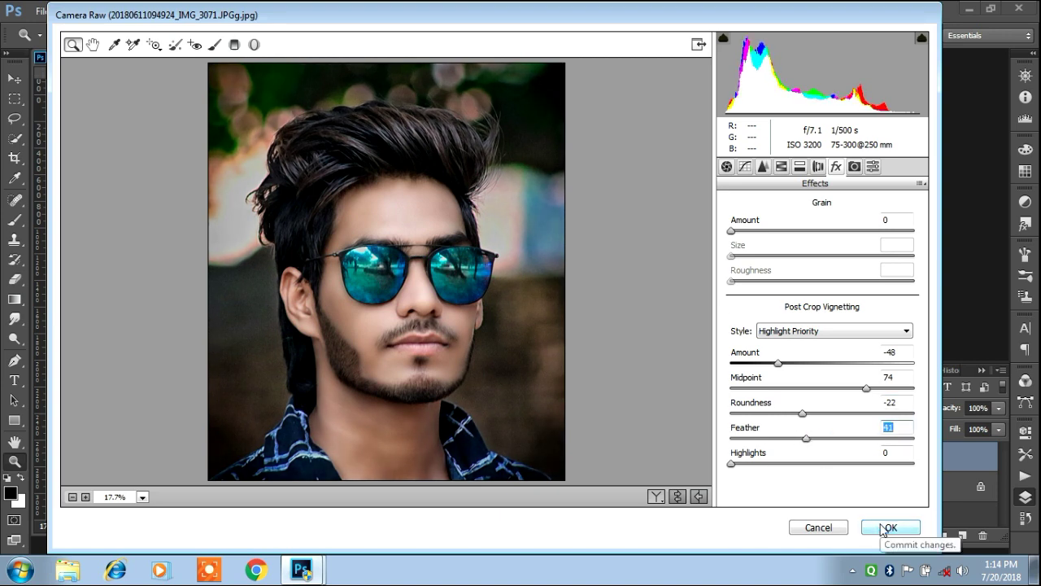
{"action": "left_click", "coordinate": [887, 528]}
Step: Mask the vignette off the face, neck, jaw, cheek and ear with a large soft black brush
{"action": "left_click", "coordinate": [901, 535]}
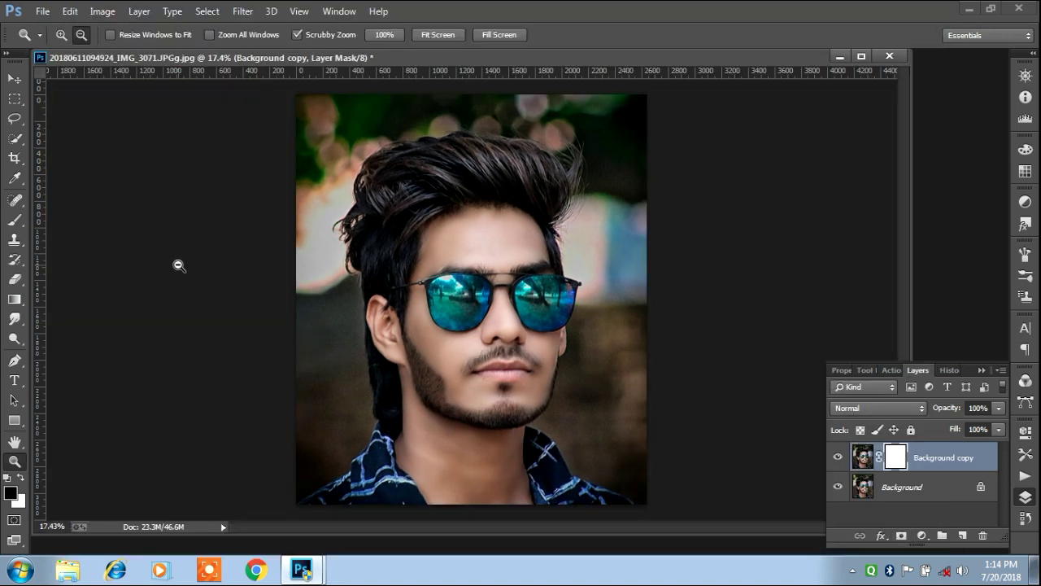
{"action": "left_click", "coordinate": [14, 220]}
{"action": "right_click", "coordinate": [474, 254]}
{"action": "left_click", "coordinate": [604, 280]}
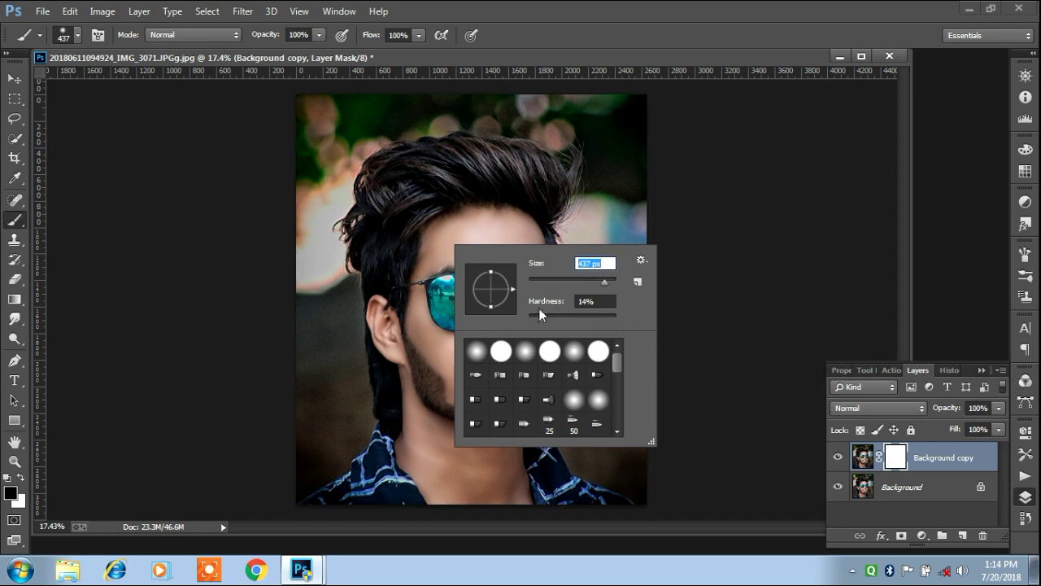
{"action": "key", "text": "Return"}
{"action": "left_click_drag", "start_coordinate": [520, 293], "coordinate": [399, 281]}
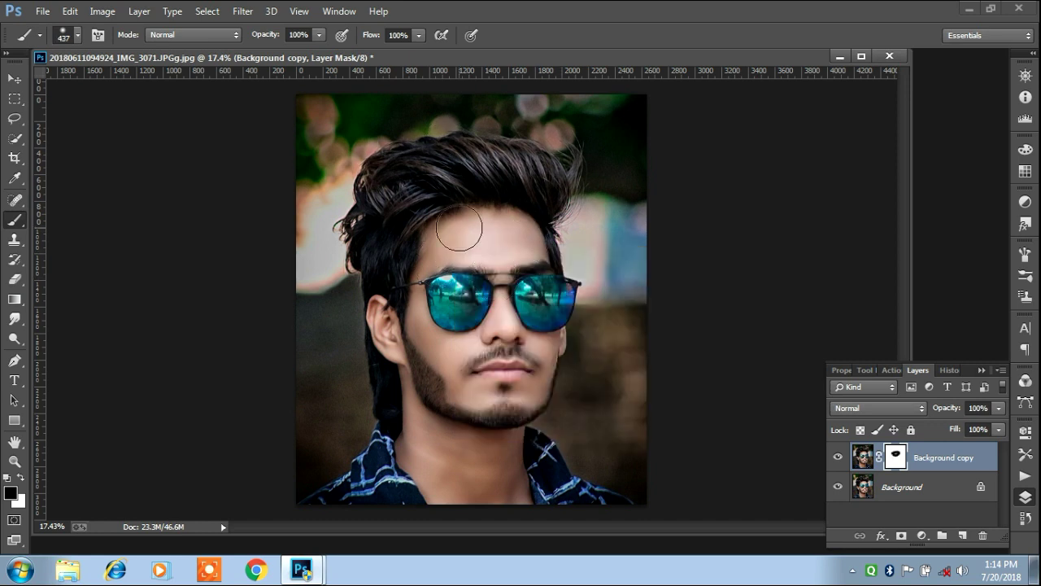
{"action": "left_click_drag", "start_coordinate": [397, 358], "coordinate": [389, 410]}
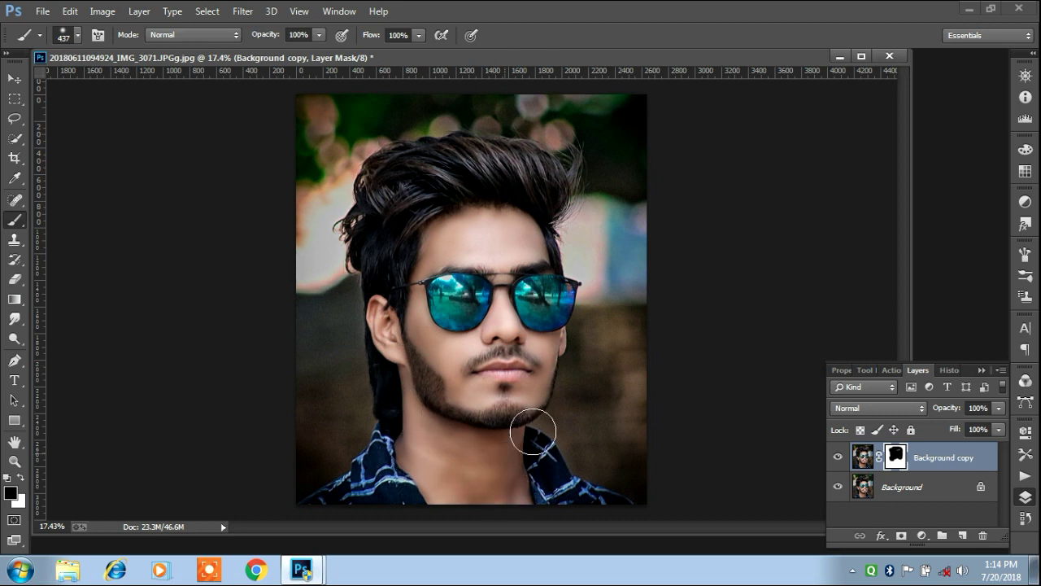
{"action": "left_click_drag", "start_coordinate": [543, 292], "coordinate": [576, 322]}
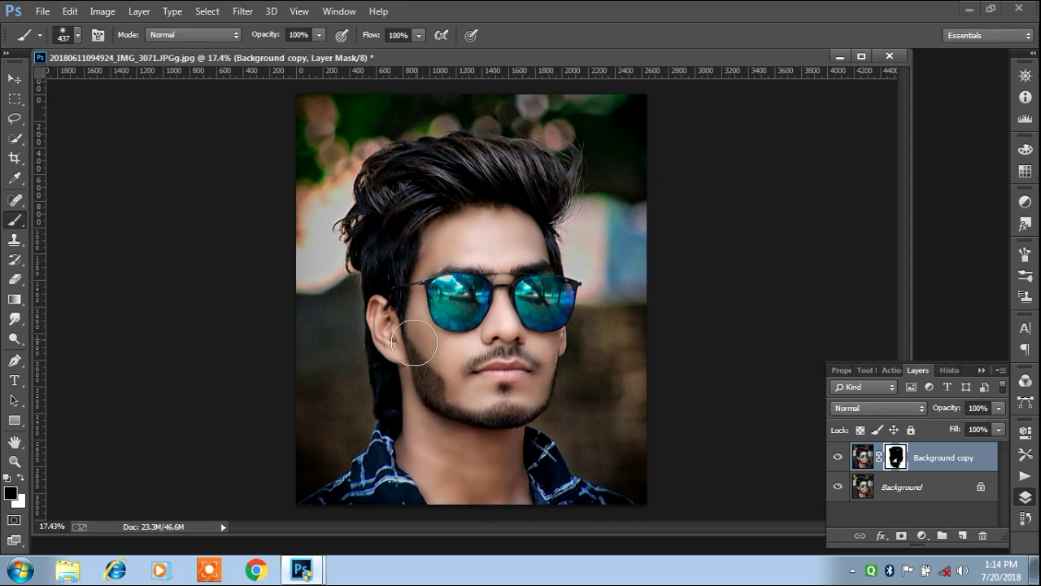
Step: Lower the masked copy layer's fill slightly
{"action": "left_click", "coordinate": [998, 429]}
{"action": "left_click_drag", "start_coordinate": [1000, 447], "coordinate": [986, 447]}
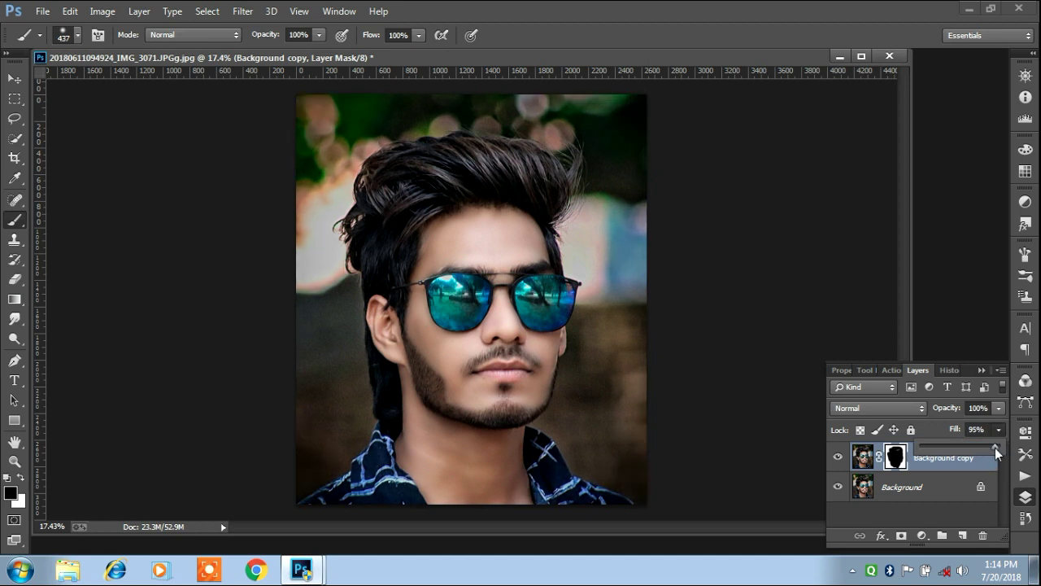
{"action": "right_click", "coordinate": [948, 487]}
Step: Flatten the image and add a Selective Color layer with Blacks black at +4
{"action": "left_click", "coordinate": [915, 430]}
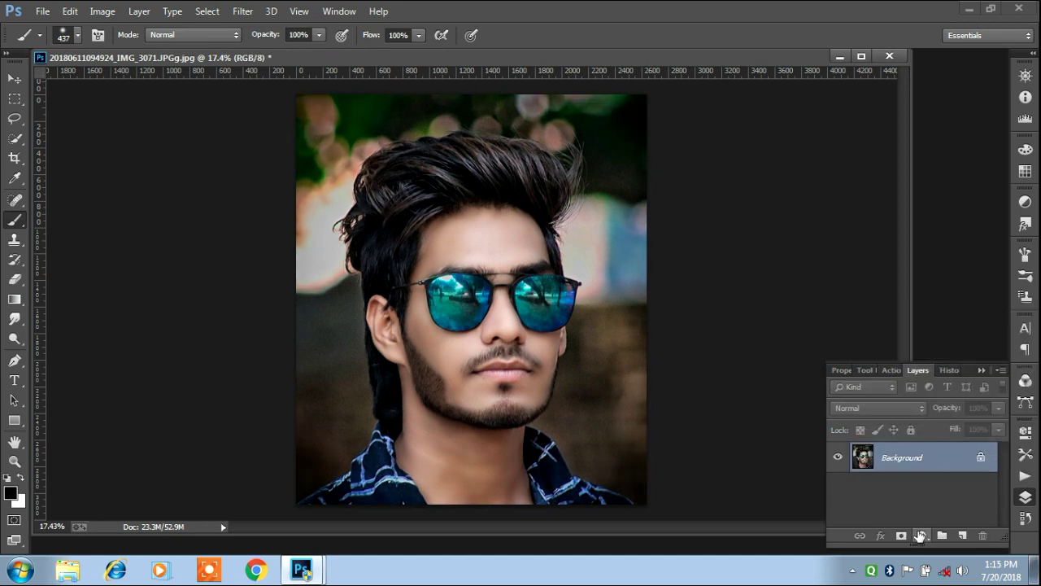
{"action": "left_click", "coordinate": [920, 535]}
{"action": "left_click", "coordinate": [920, 516]}
{"action": "left_click", "coordinate": [920, 436]}
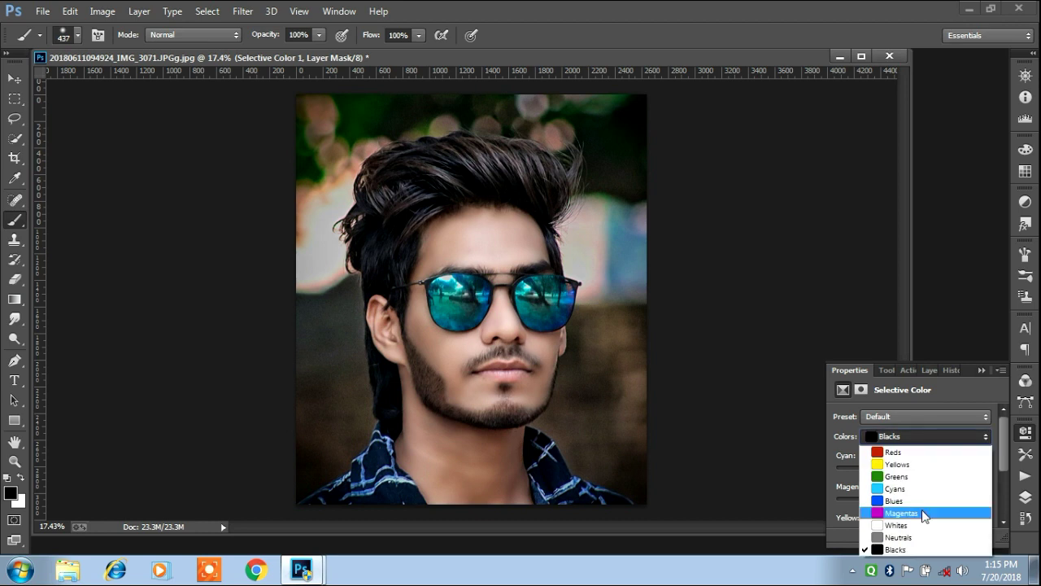
{"action": "left_click", "coordinate": [907, 550]}
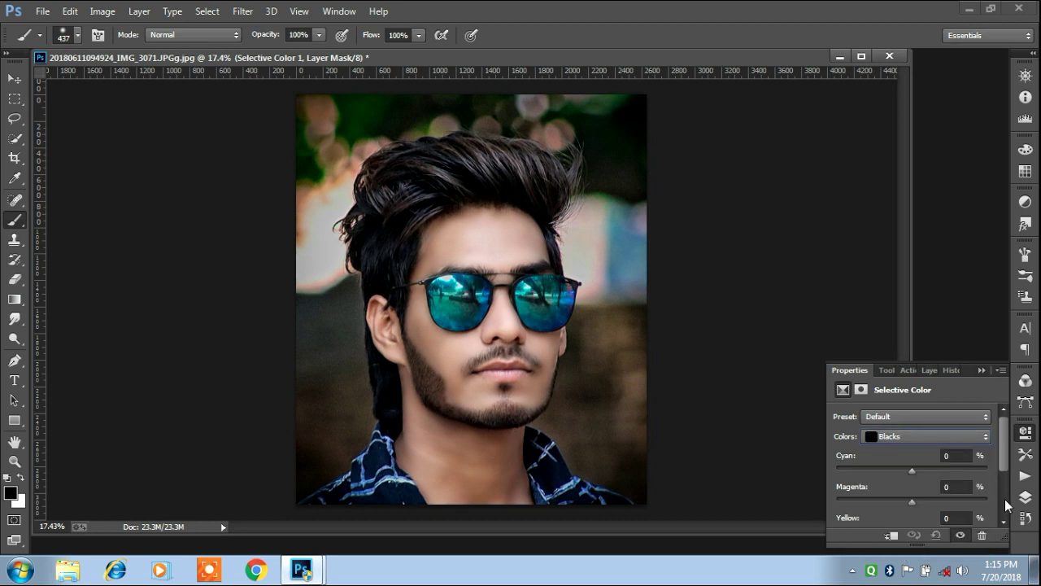
{"action": "scroll", "coordinate": [1008, 506], "scroll_direction": "down", "scroll_amount": 3}
{"action": "left_click", "coordinate": [915, 474]}
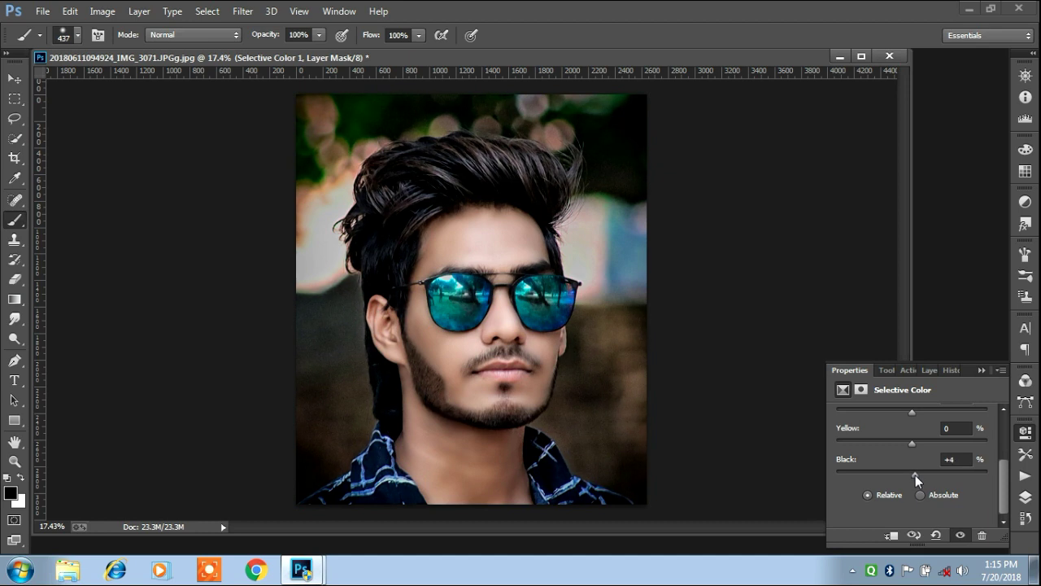
Step: Flatten the +4 tweak into Background and duplicate it into a Background copy
{"action": "left_click", "coordinate": [928, 370]}
{"action": "right_click", "coordinate": [933, 496]}
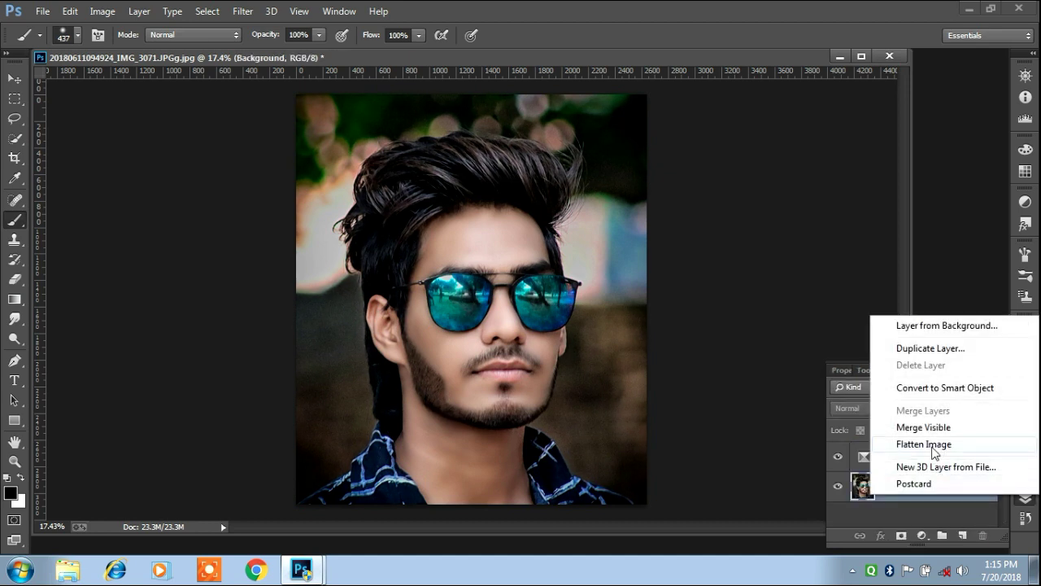
{"action": "left_click", "coordinate": [933, 449]}
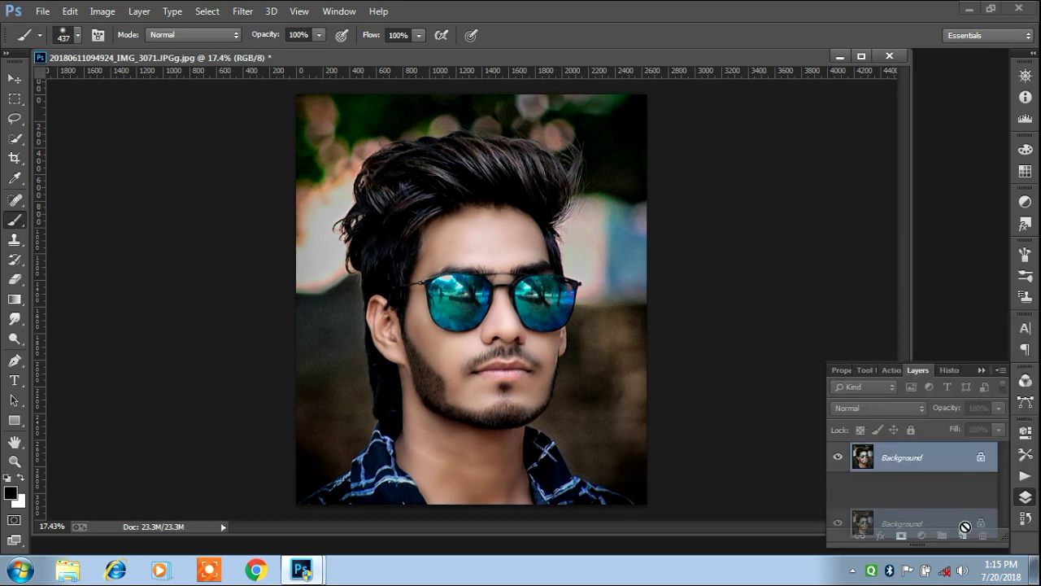
{"action": "left_click_drag", "start_coordinate": [959, 464], "coordinate": [962, 535]}
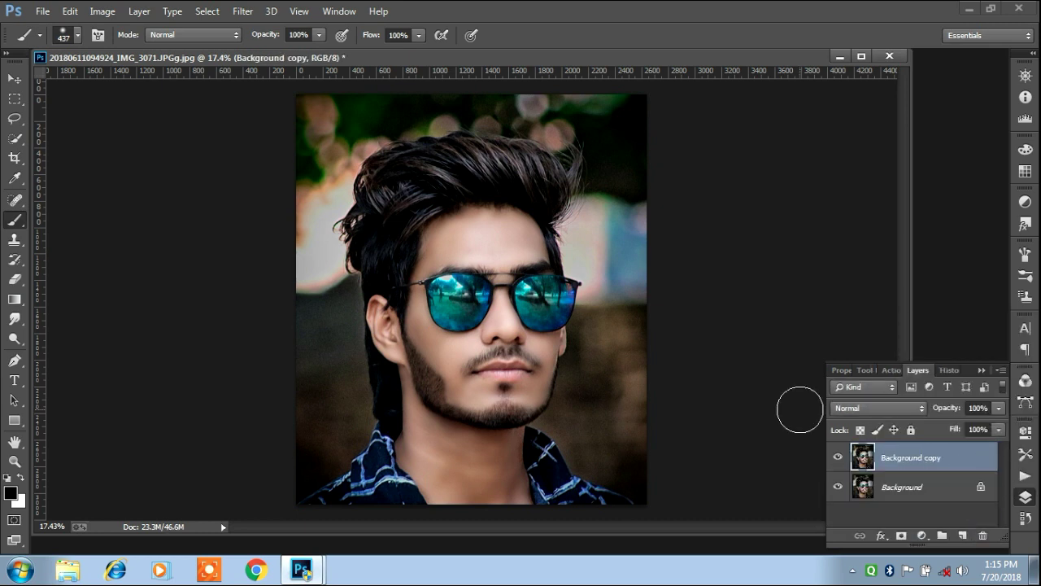
Step: Add a Selective Color layer shifting Reds to Cyan -48, Magenta +26 and Yellow +8
{"action": "left_click", "coordinate": [903, 535]}
{"action": "left_click", "coordinate": [936, 526]}
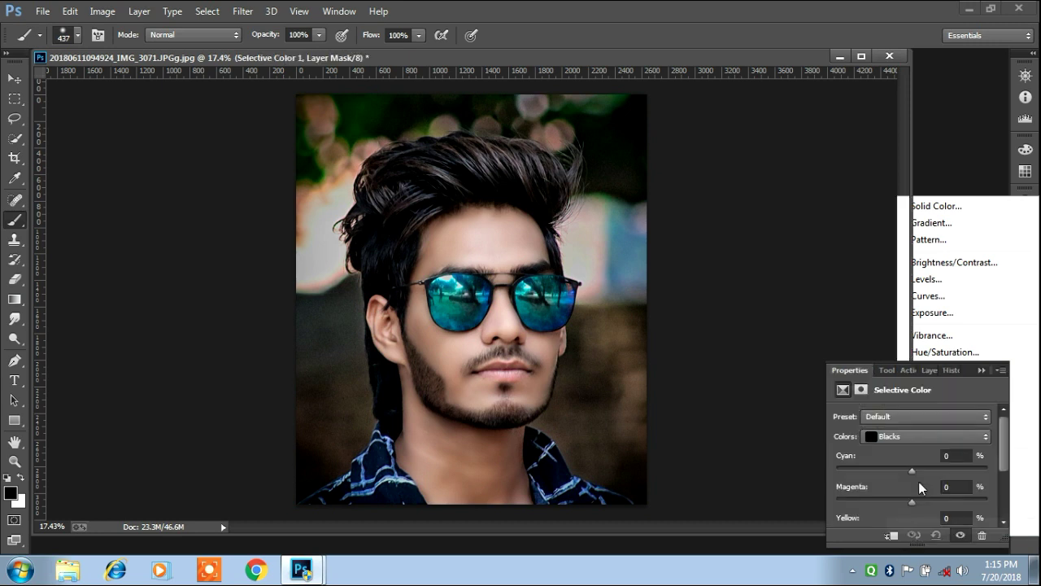
{"action": "left_click", "coordinate": [926, 436]}
{"action": "left_click", "coordinate": [903, 453]}
{"action": "left_click_drag", "start_coordinate": [913, 470], "coordinate": [876, 470]}
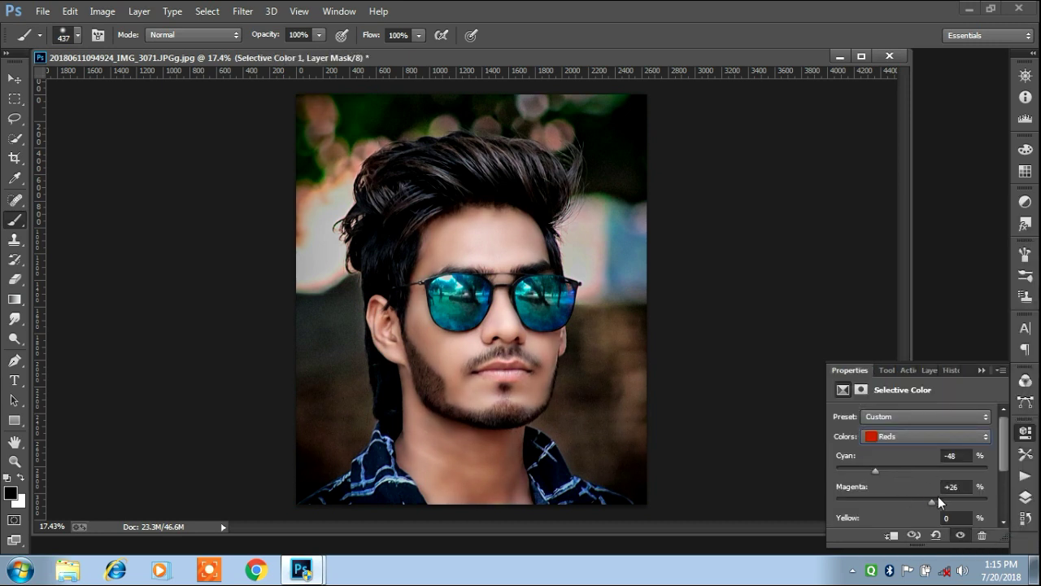
{"action": "left_click", "coordinate": [1006, 509]}
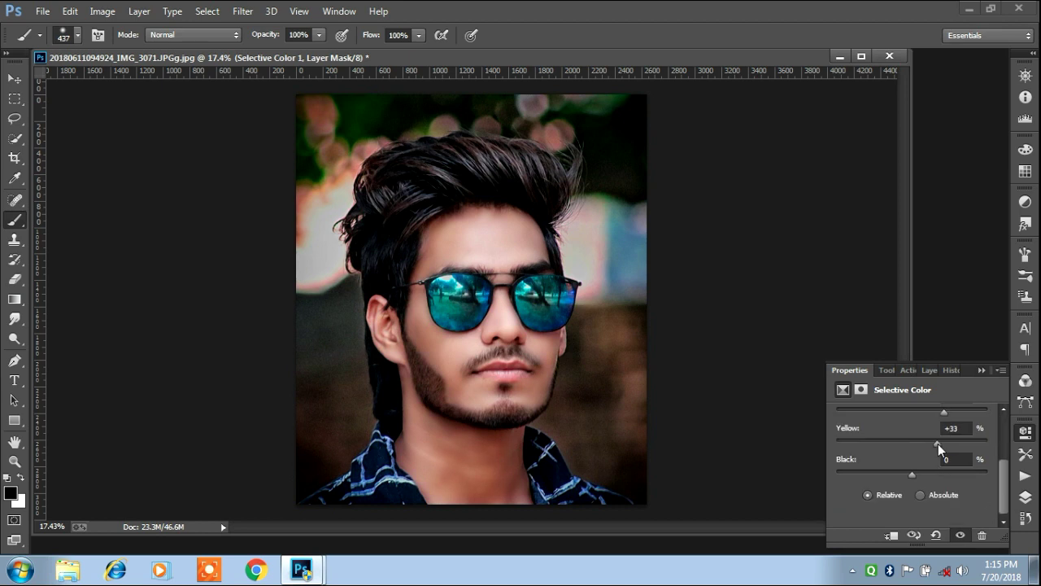
{"action": "left_click_drag", "start_coordinate": [921, 443], "coordinate": [923, 473]}
{"action": "left_click", "coordinate": [929, 370]}
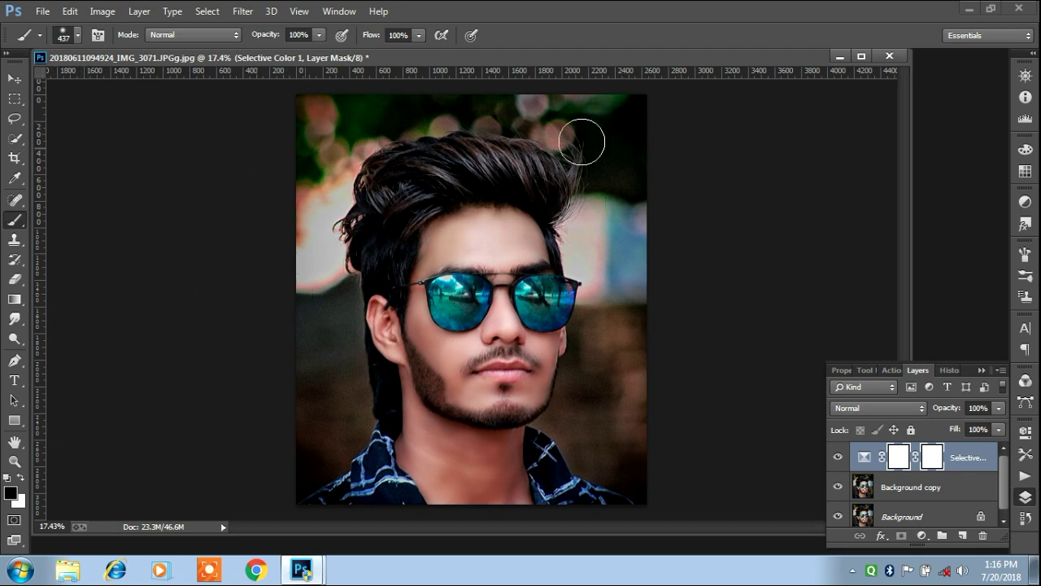
Step: Invert the layer mask and set a white, 10% hardness brush of about 226 px
{"action": "key", "text": "ctrl+i"}
{"action": "right_click", "coordinate": [367, 235]}
{"action": "key", "text": "Return"}
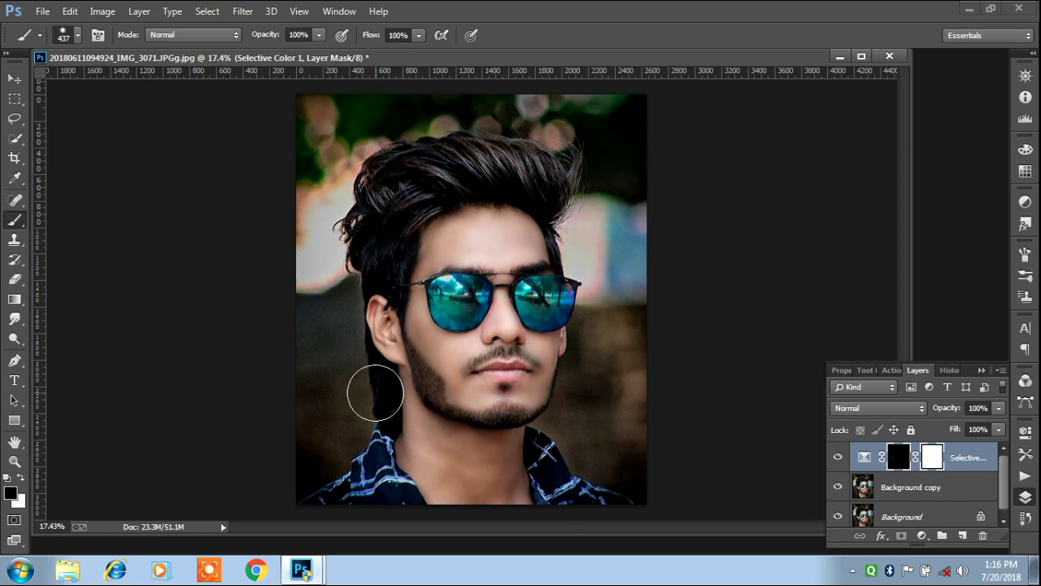
{"action": "left_click", "coordinate": [23, 480]}
{"action": "right_click", "coordinate": [445, 294]}
{"action": "left_click", "coordinate": [532, 363]}
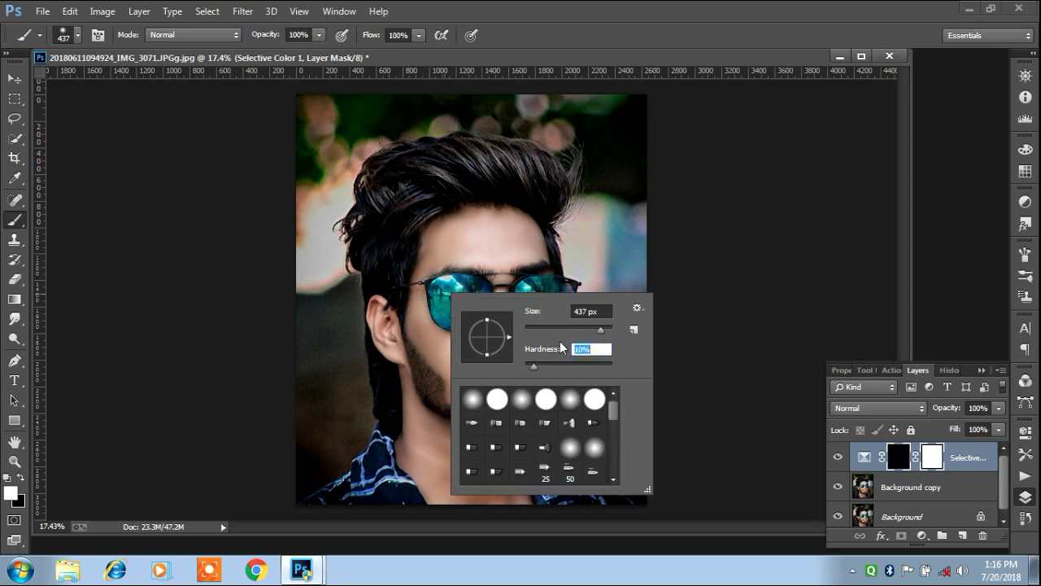
{"action": "left_click", "coordinate": [570, 328]}
{"action": "left_click", "coordinate": [592, 330]}
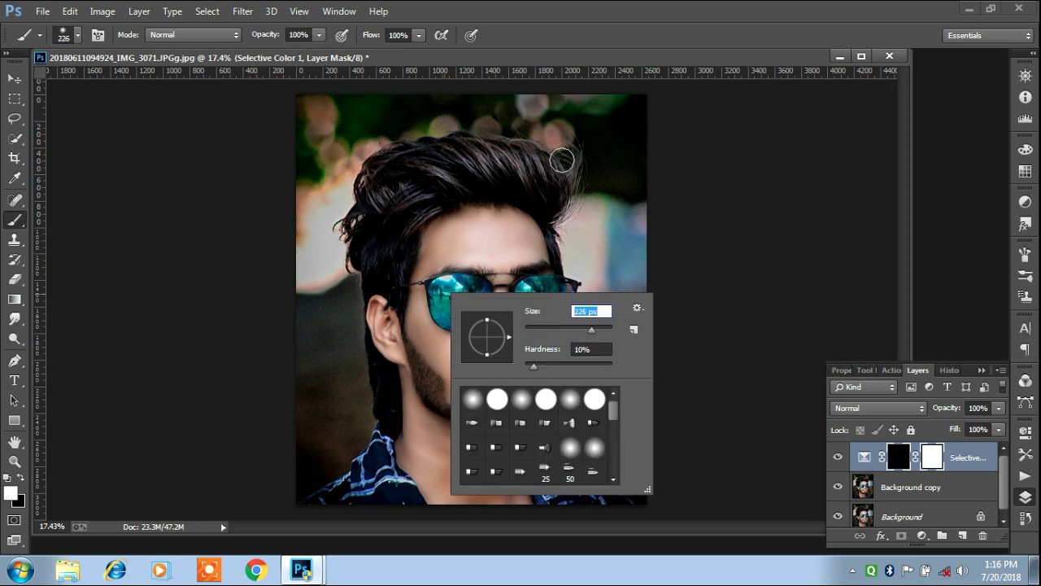
{"action": "left_click", "coordinate": [557, 135]}
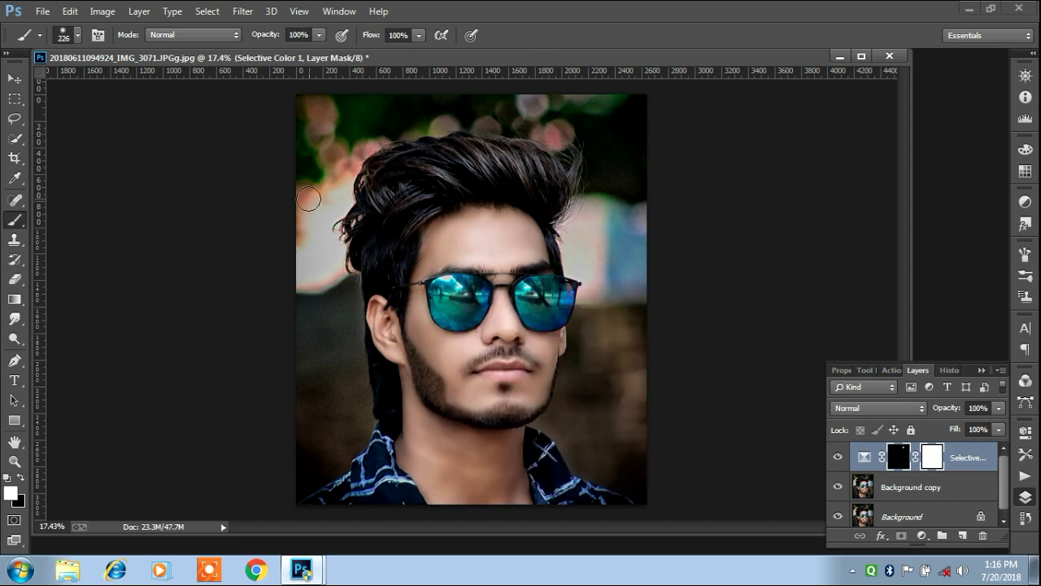
Step: Paint the effect back over the top-left bokeh and hair, then refine near the chin with a 73 px brush
{"action": "left_click_drag", "start_coordinate": [318, 103], "coordinate": [429, 132]}
{"action": "left_click", "coordinate": [14, 460]}
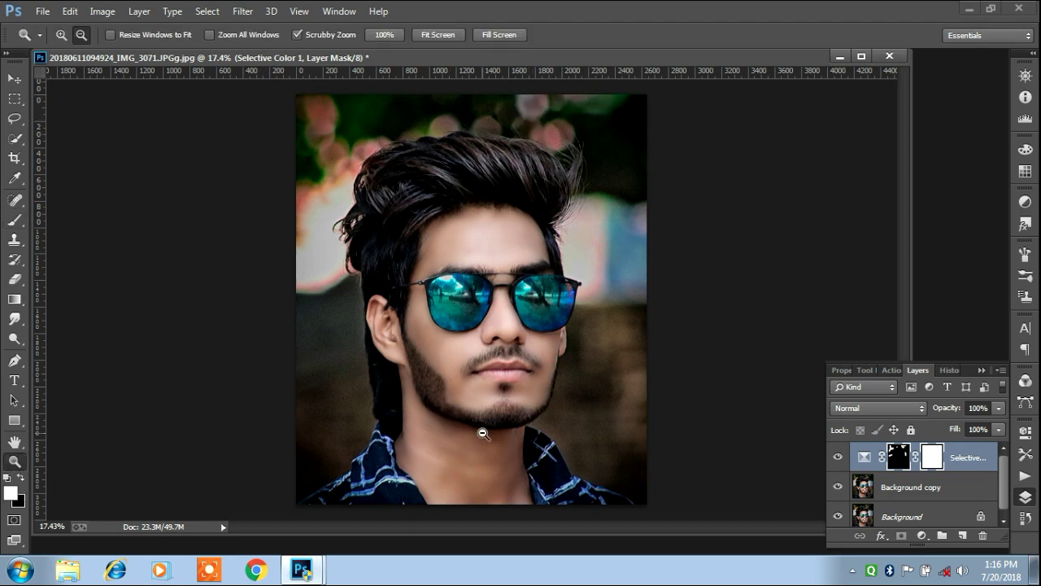
{"action": "left_click", "coordinate": [477, 430]}
{"action": "left_click", "coordinate": [15, 220]}
{"action": "right_click", "coordinate": [491, 314]}
{"action": "left_click_drag", "start_coordinate": [553, 348], "coordinate": [601, 351]}
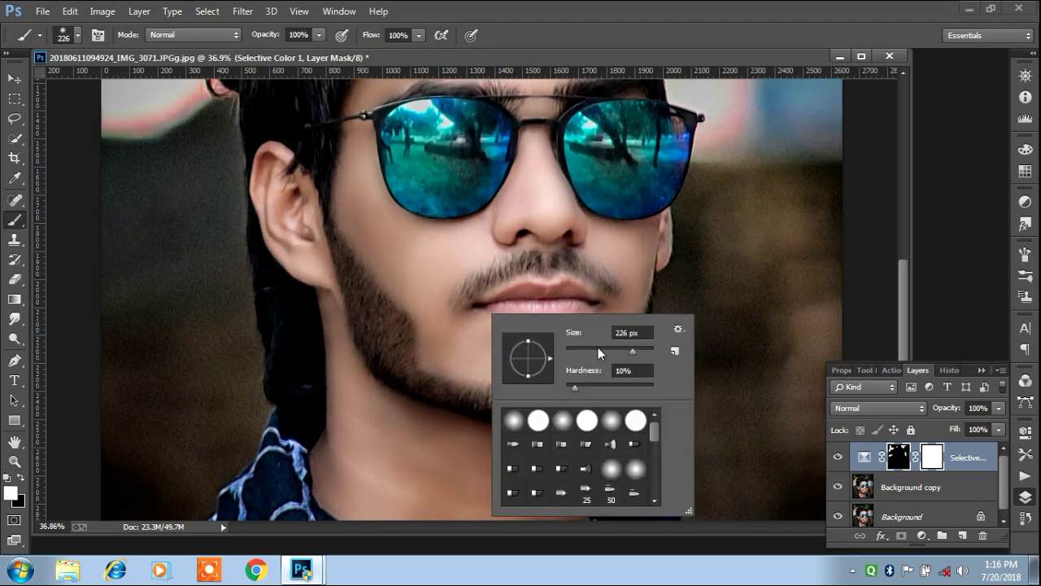
{"action": "key", "text": "Return"}
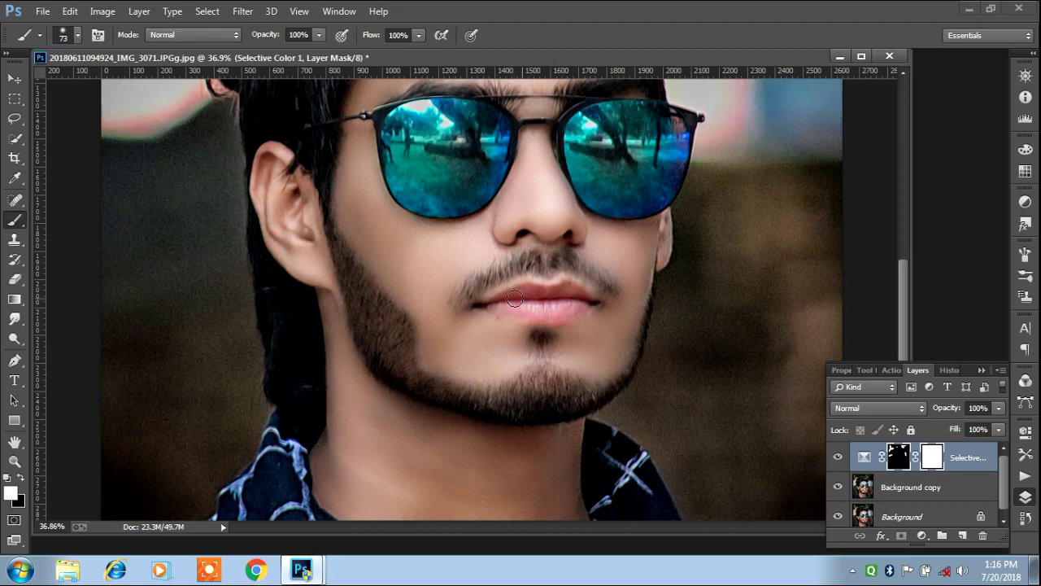
{"action": "left_click", "coordinate": [15, 461]}
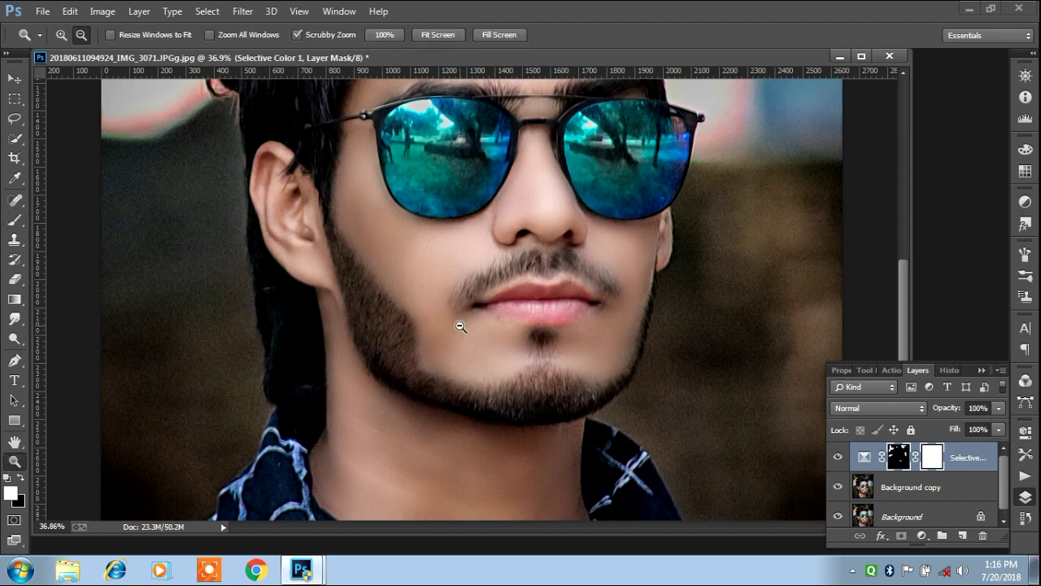
{"action": "key", "text": "ctrl+0"}
{"action": "left_click", "coordinate": [998, 428]}
Step: Fade the Selective Color layer's fill almost to nothing and flatten the image
{"action": "left_click", "coordinate": [998, 429]}
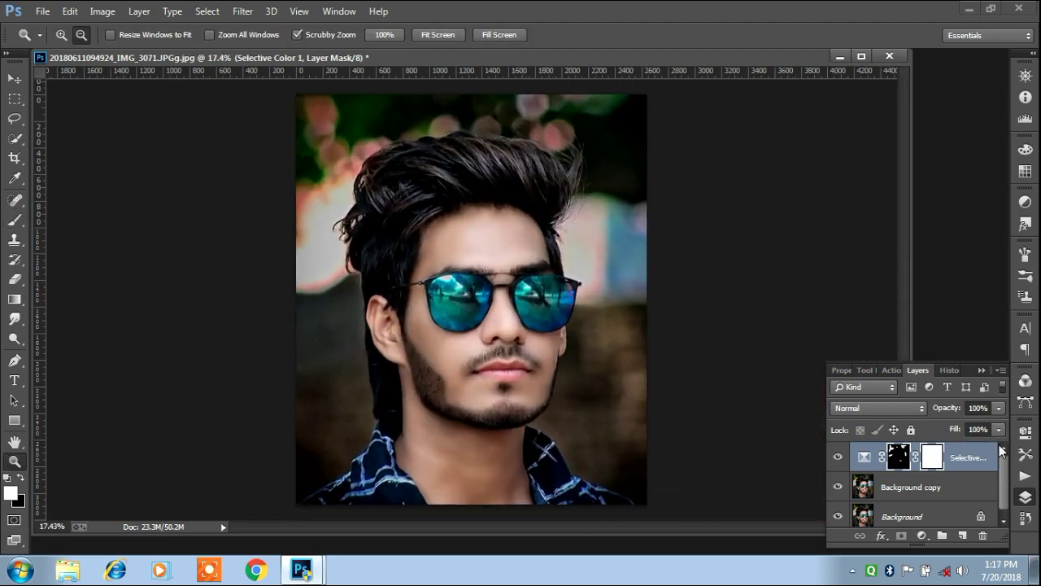
{"action": "left_click", "coordinate": [998, 428]}
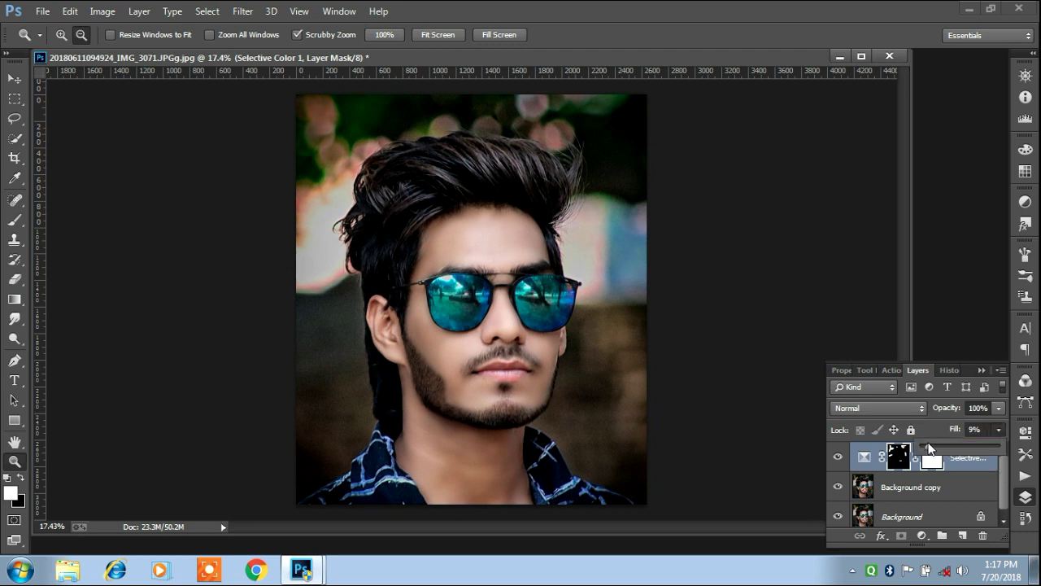
{"action": "left_click_drag", "start_coordinate": [979, 442], "coordinate": [892, 443]}
{"action": "right_click", "coordinate": [895, 457]}
{"action": "left_click", "coordinate": [913, 462]}
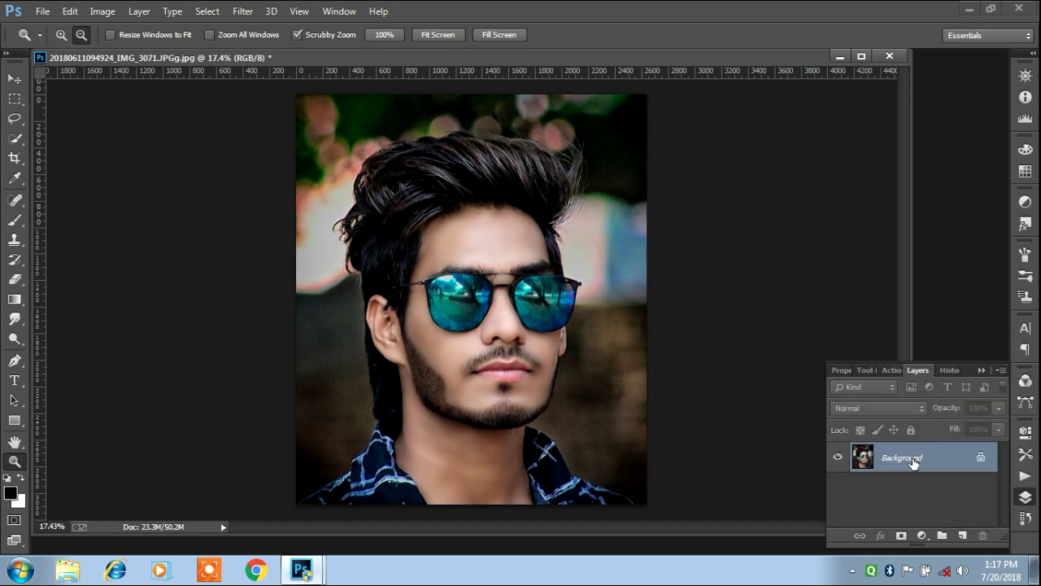
{"action": "left_click", "coordinate": [42, 11]}
{"action": "left_click", "coordinate": [101, 151]}
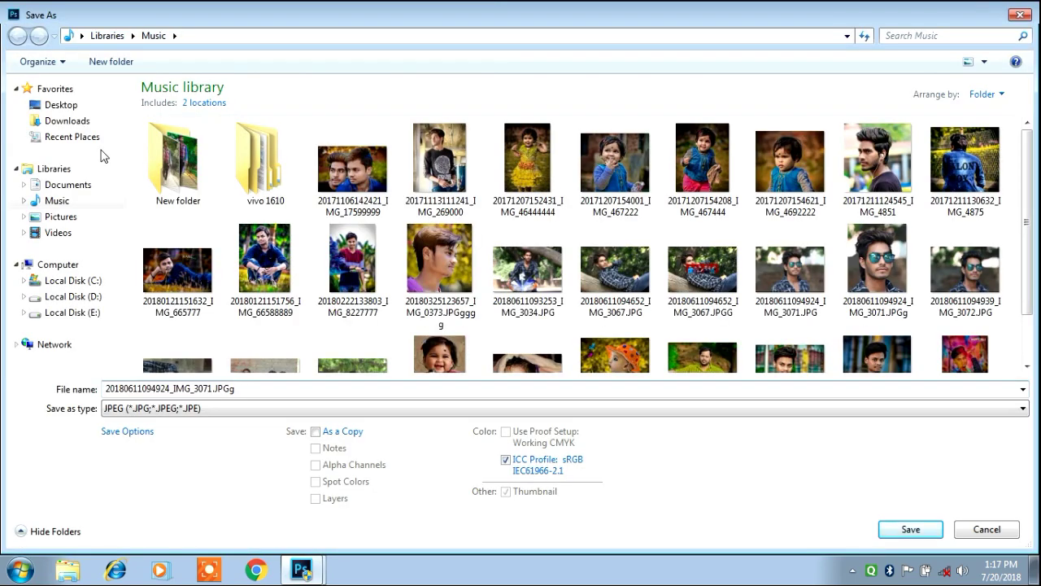
{"action": "key", "text": "Return"}
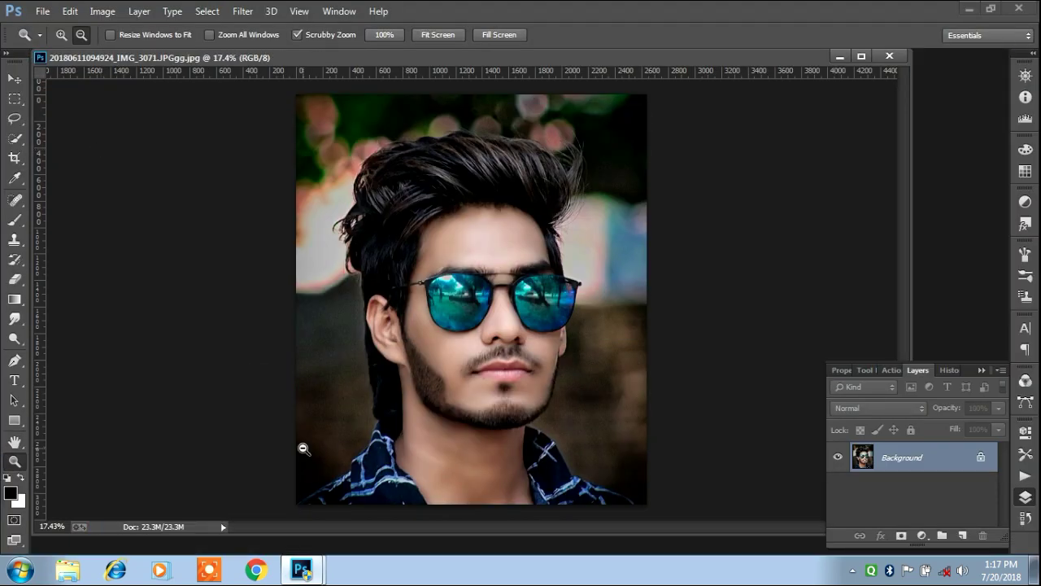
{"action": "left_click", "coordinate": [854, 570]}
{"action": "right_click", "coordinate": [858, 505]}
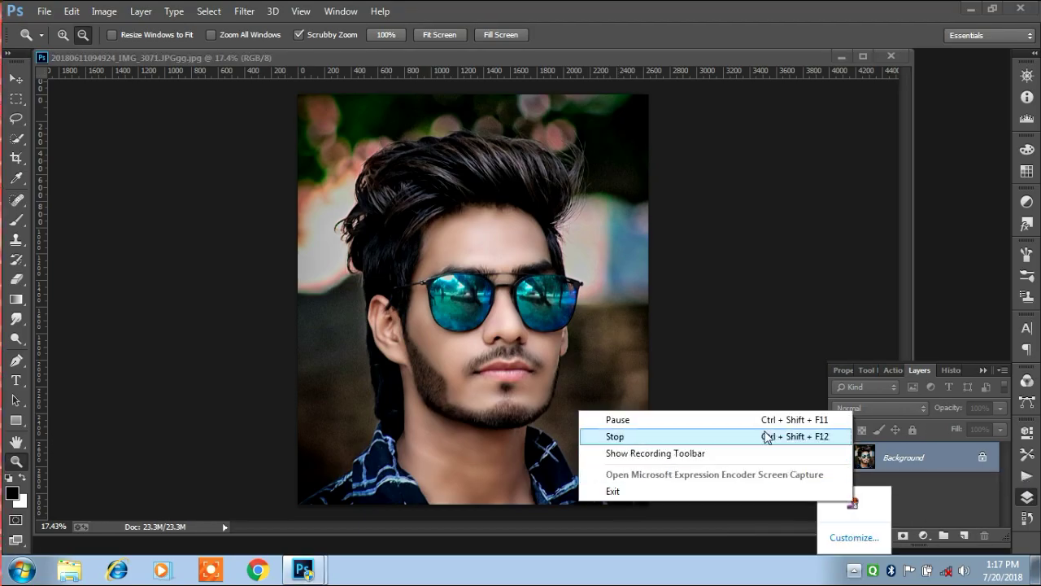
{"action": "left_click", "coordinate": [767, 435]}
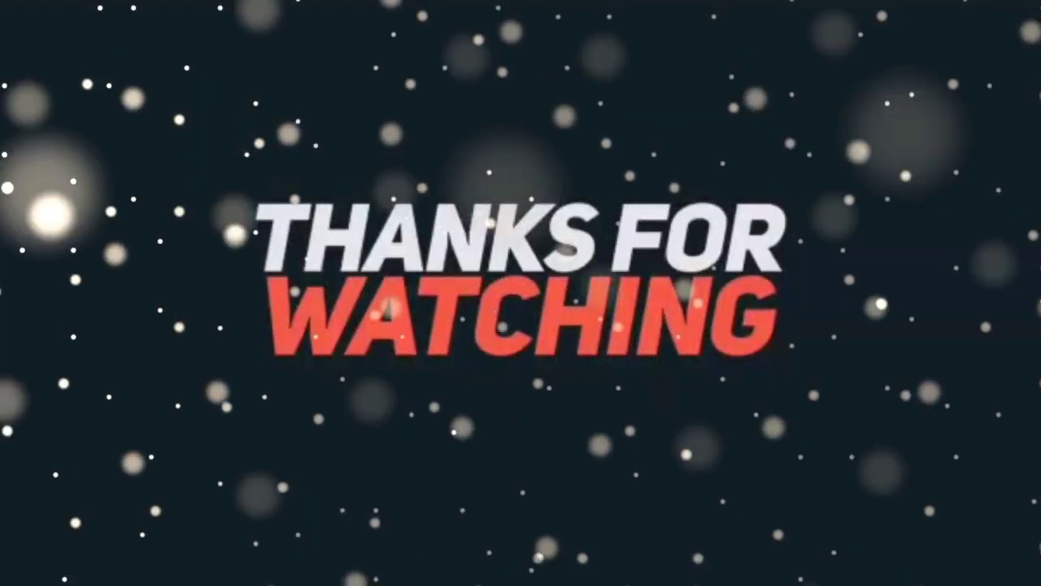